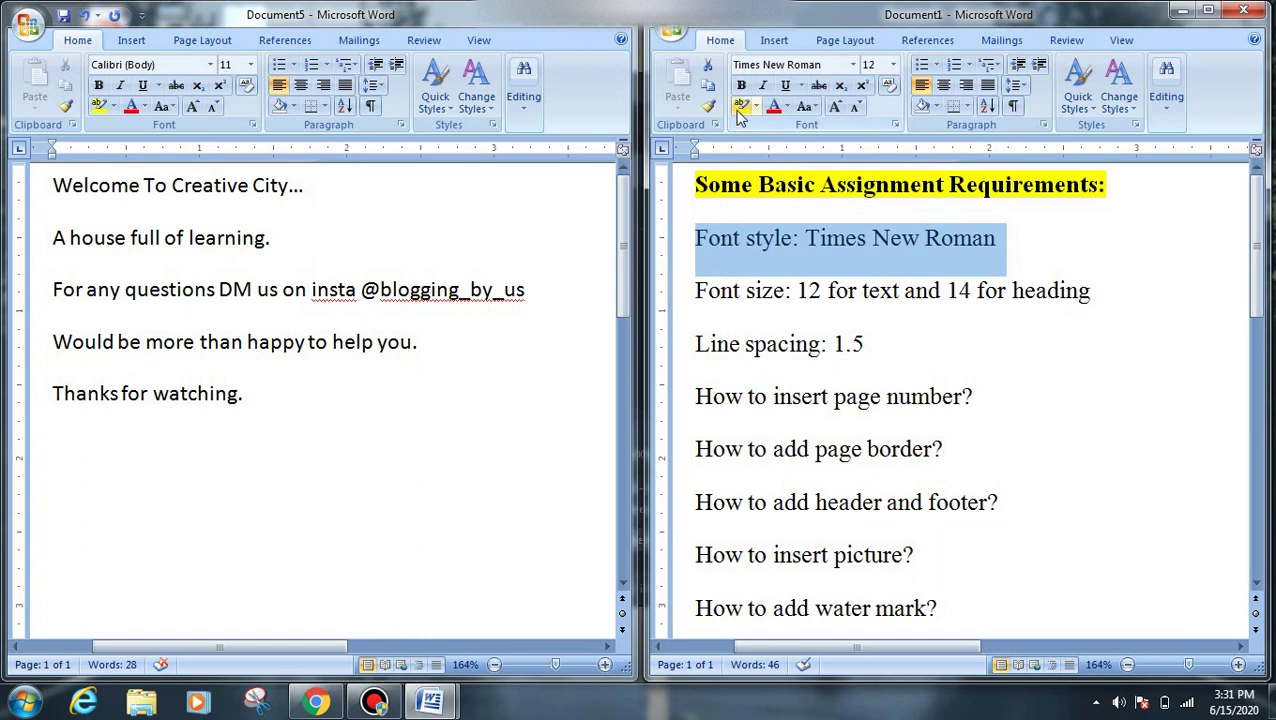
Step: Highlight the font style requirement in yellow in Document1 and set the line "Welcome To Creative City…" in Document5 to Times New Roman
click(741, 105)
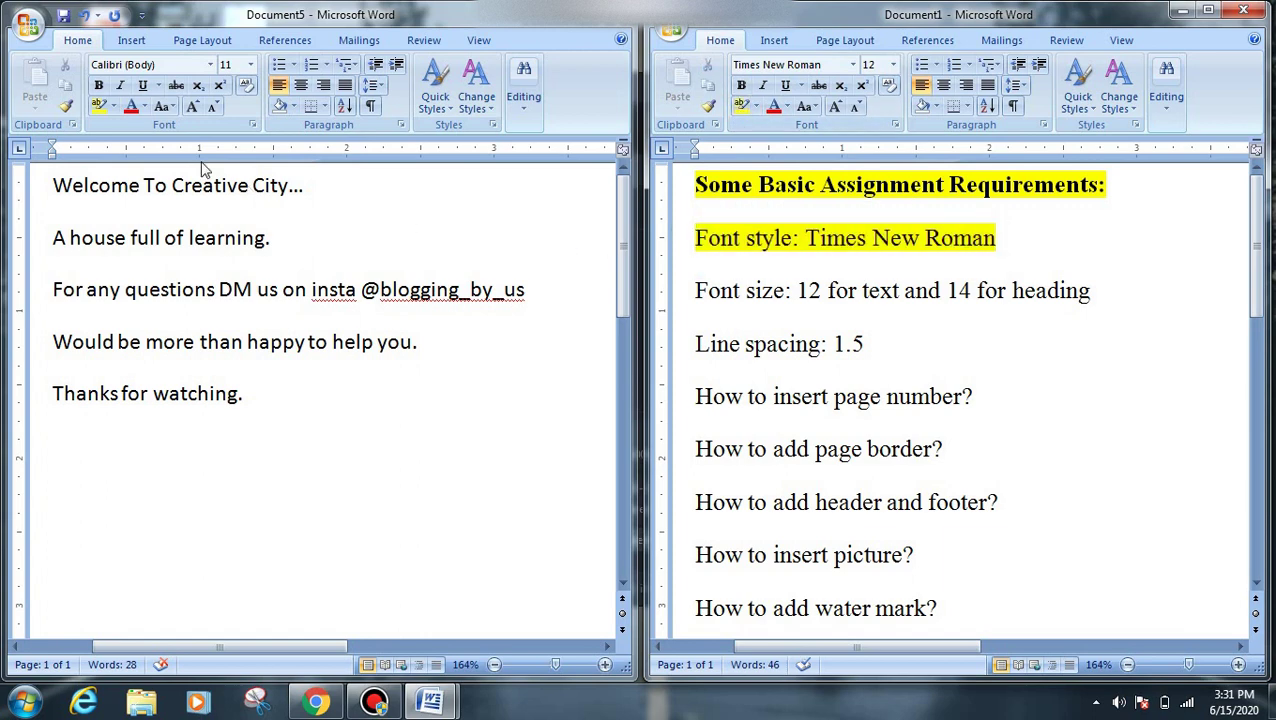
click(211, 66)
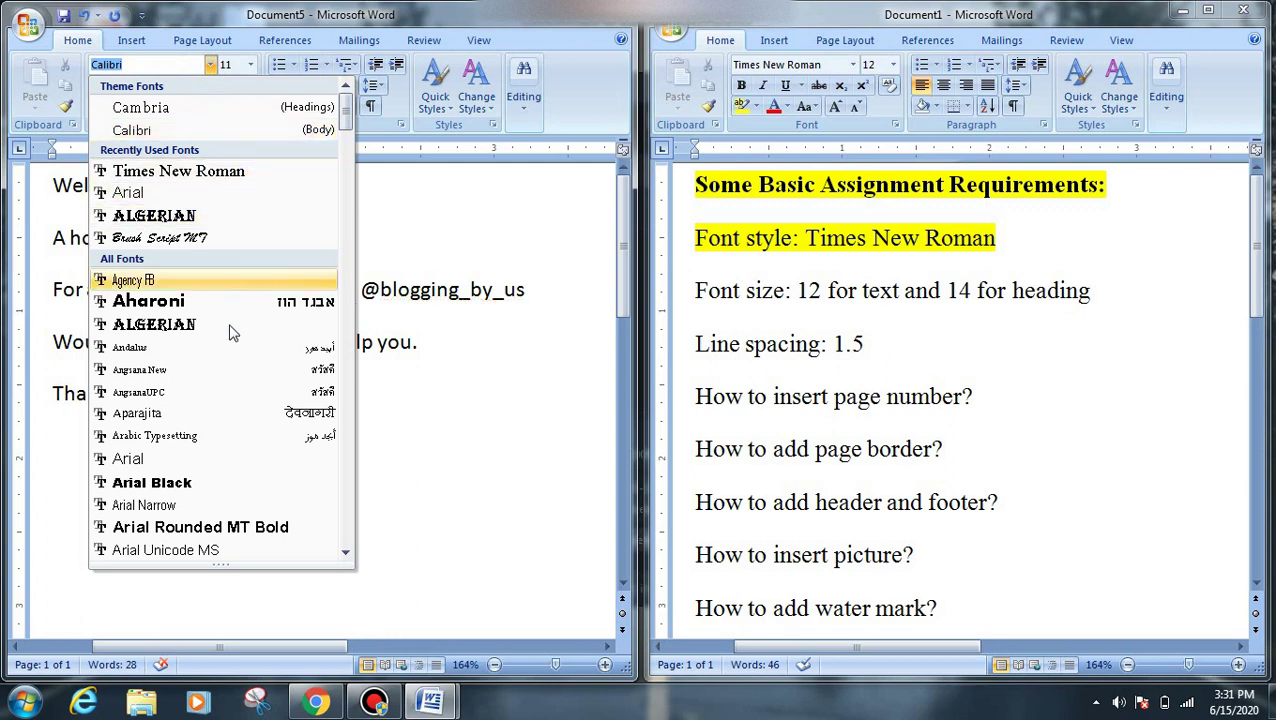
key(Escape)
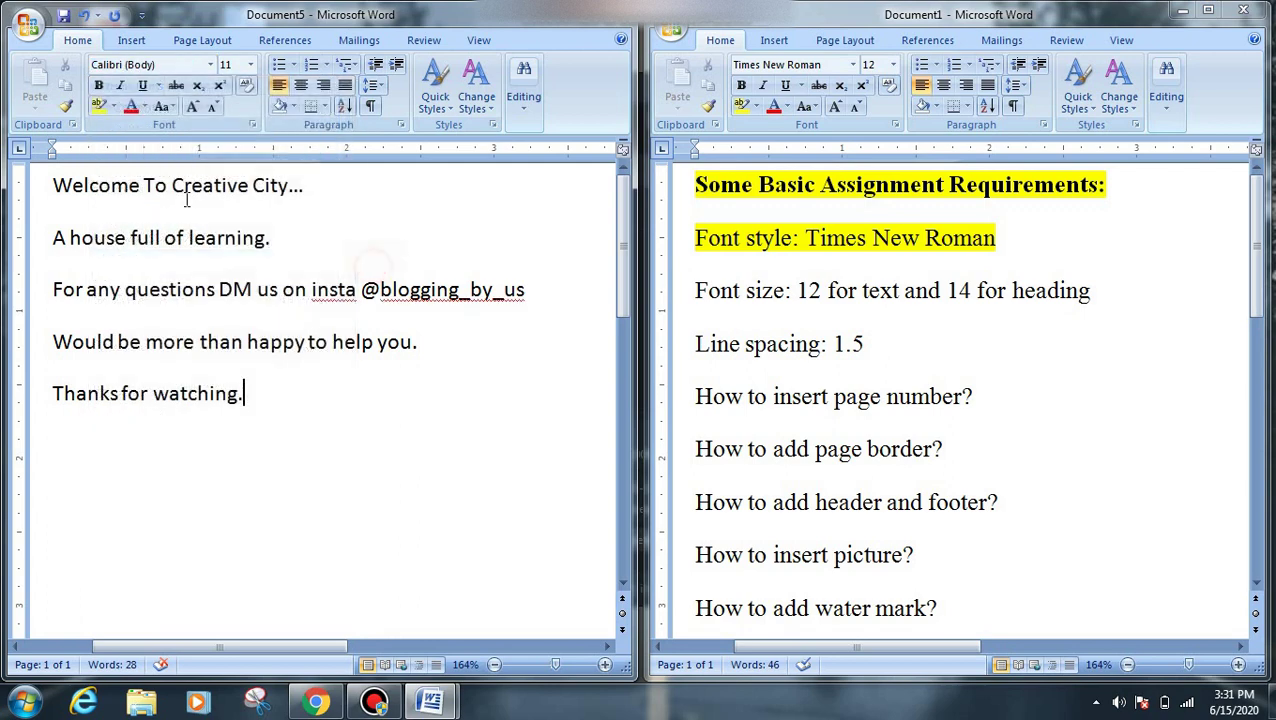
triple_click(112, 185)
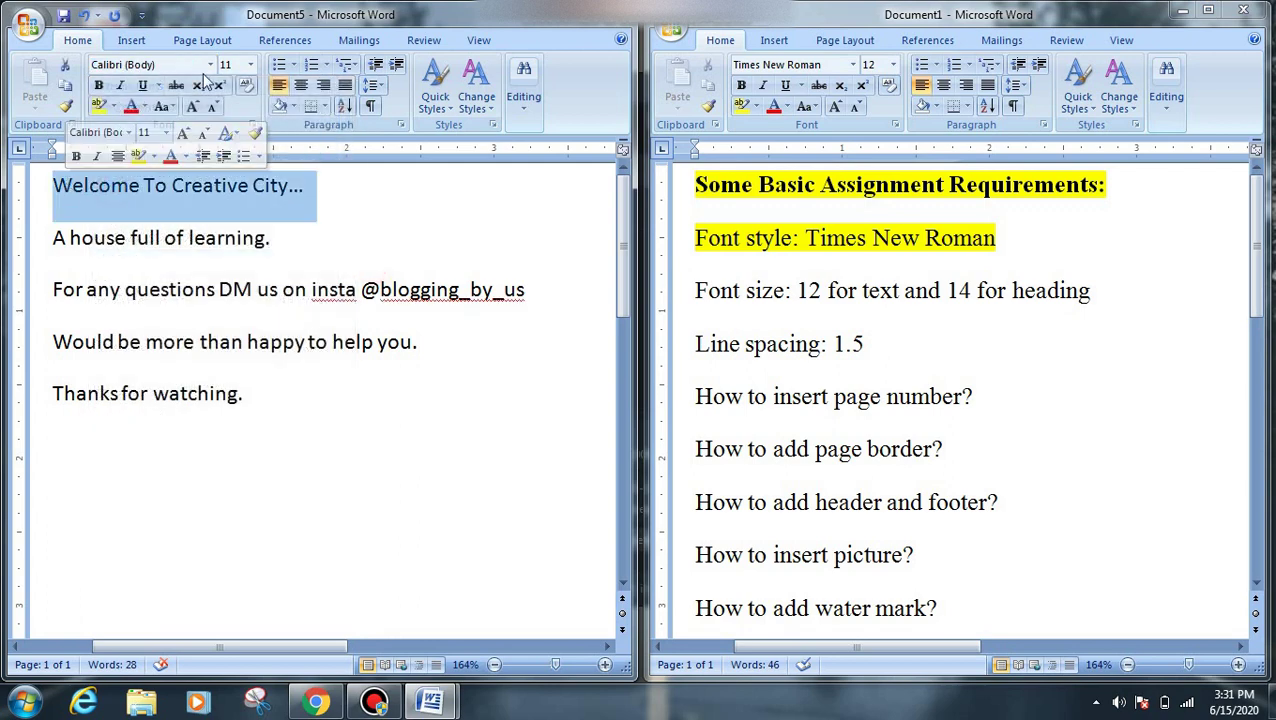
click(210, 64)
click(222, 171)
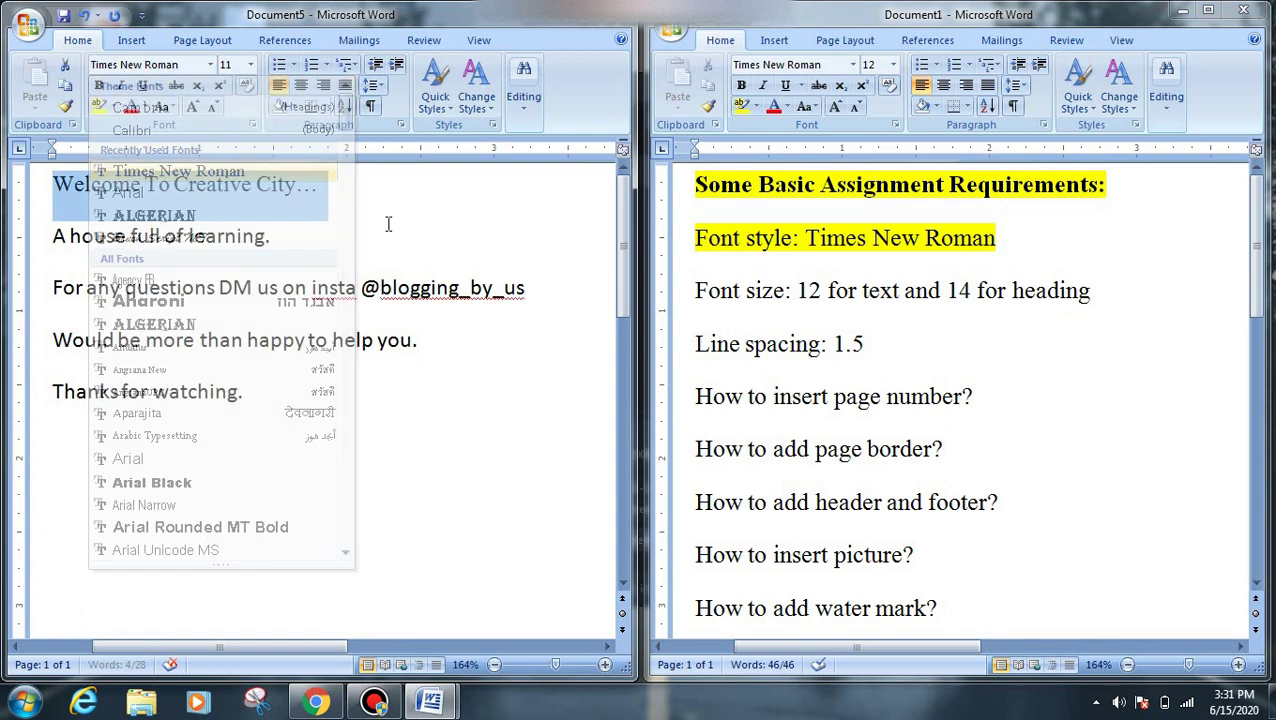
Step: Highlight the line "Font size: 12 for text and 14 for heading" in yellow in Document1
click(1103, 292)
drag(1103, 292, 700, 302)
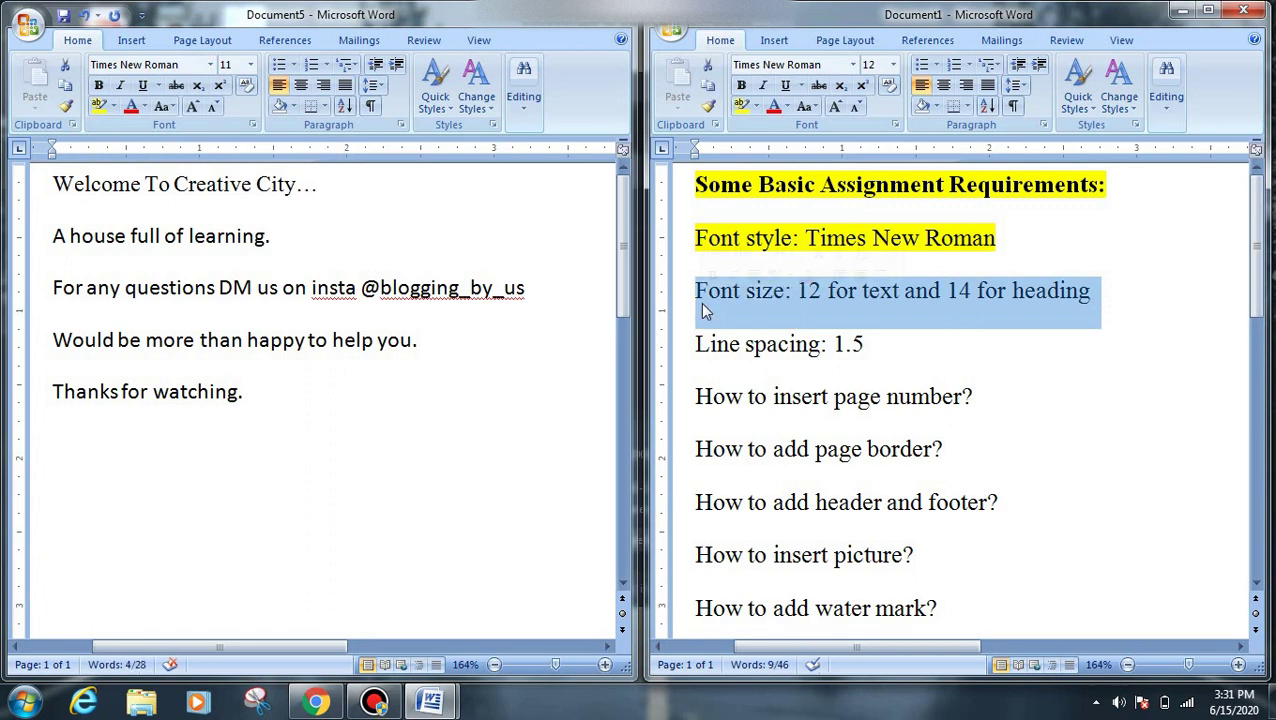
click(739, 108)
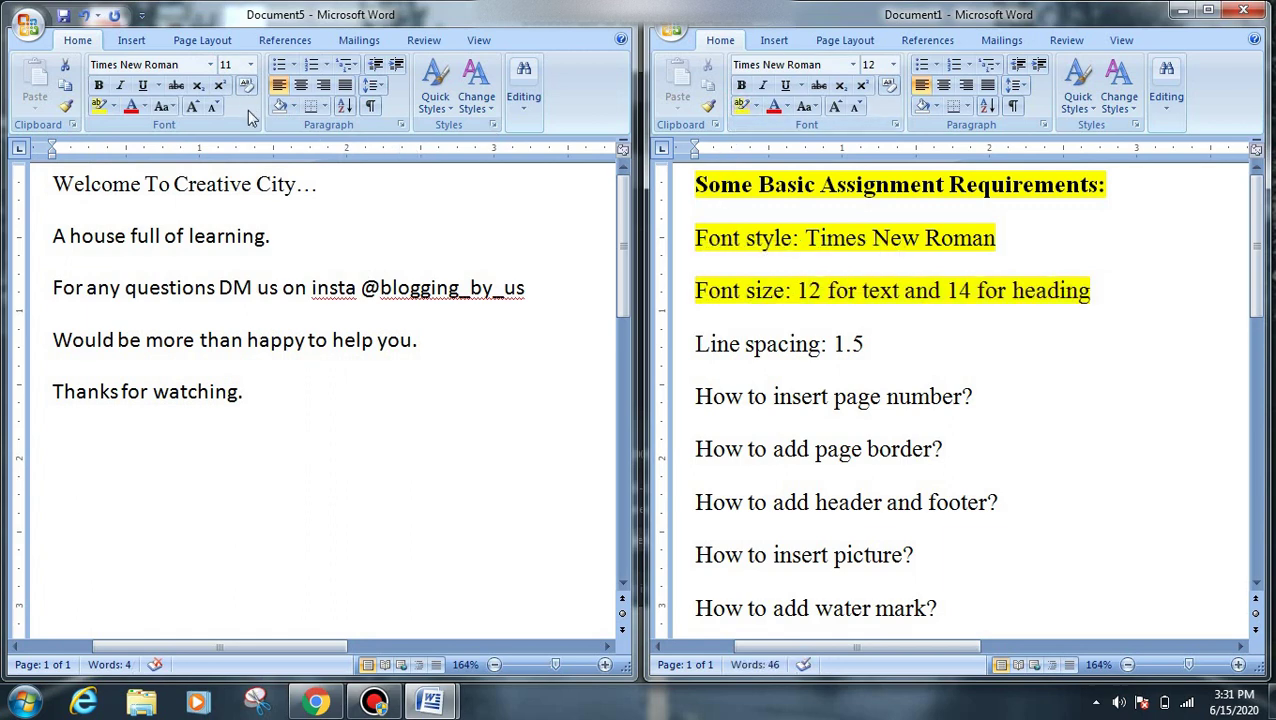
Step: Set the font size of the heading "Welcome To Creative City…" to 14 in Document5
triple_click(317, 187)
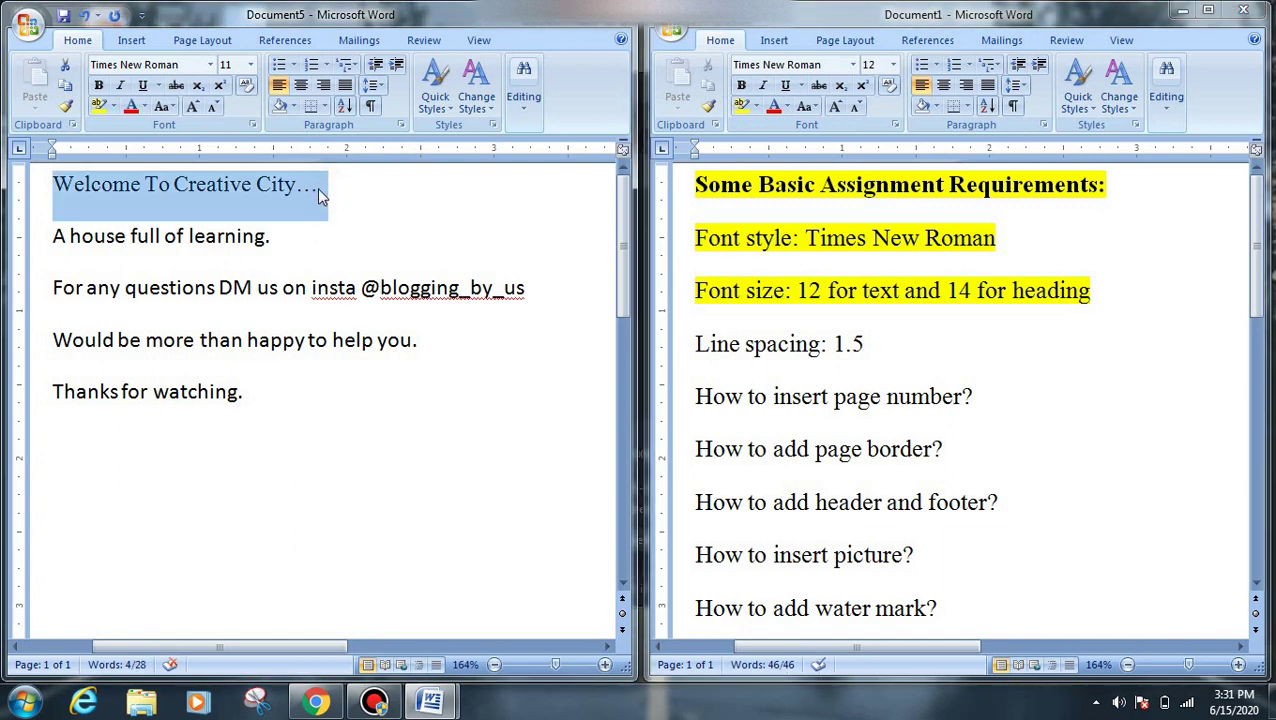
click(252, 65)
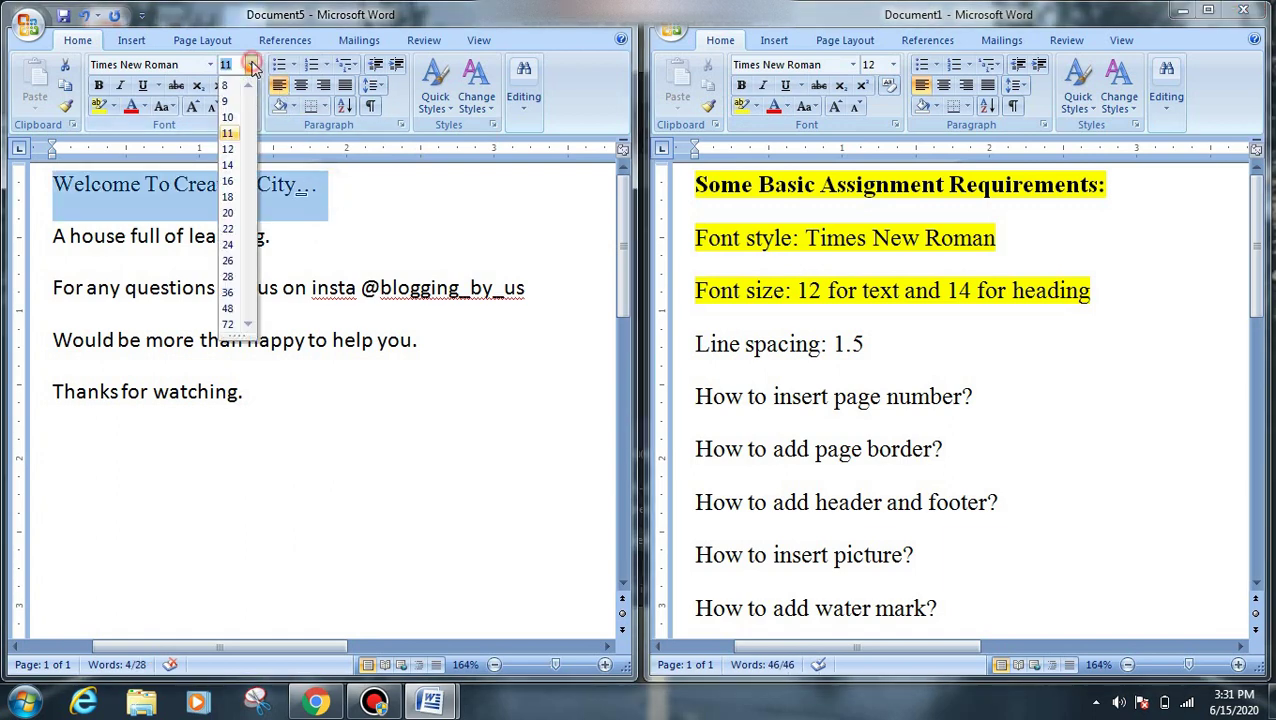
click(227, 165)
Step: Format the line "A house full of learning." in Document5 as Times New Roman, size 12
drag(280, 242, 51, 245)
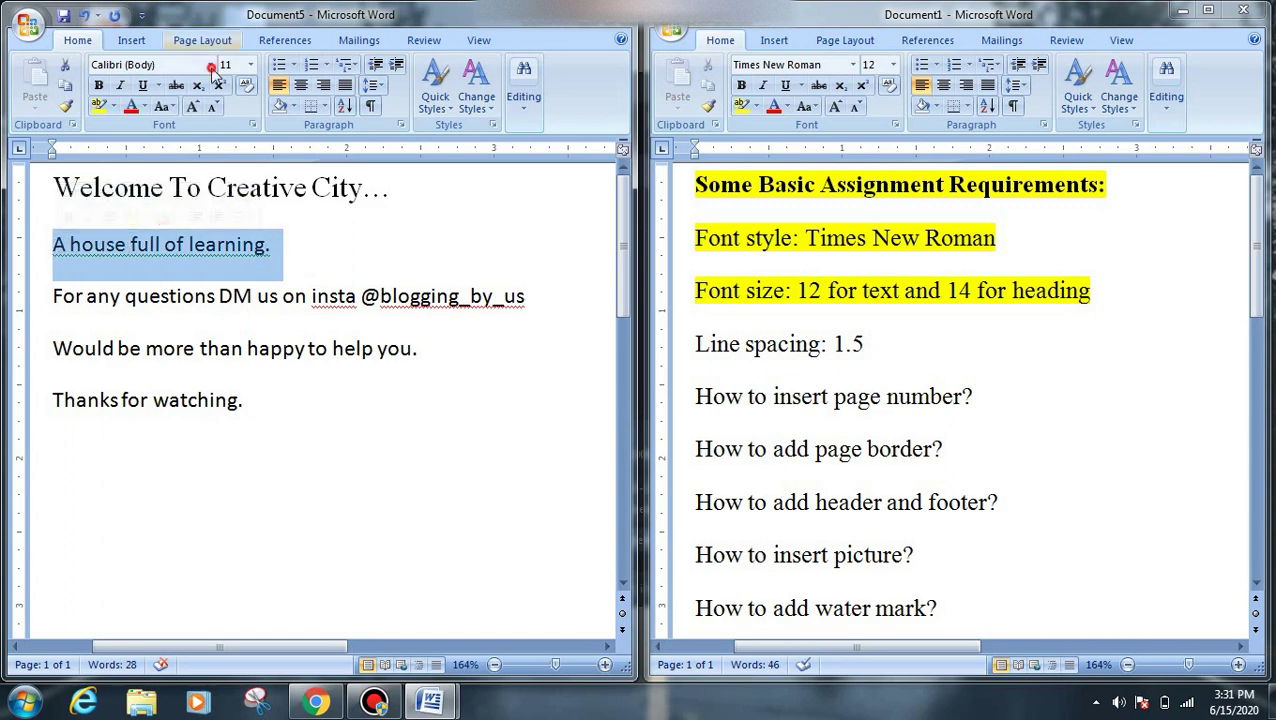
click(211, 66)
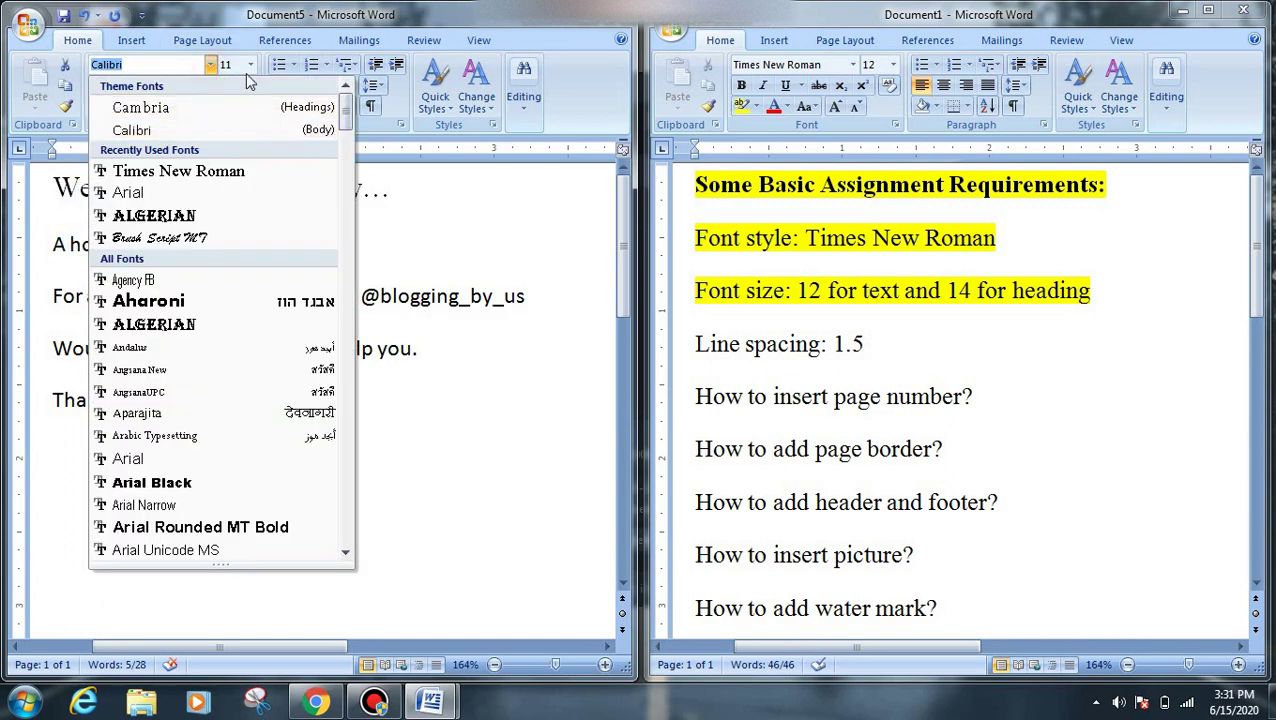
click(178, 171)
click(250, 65)
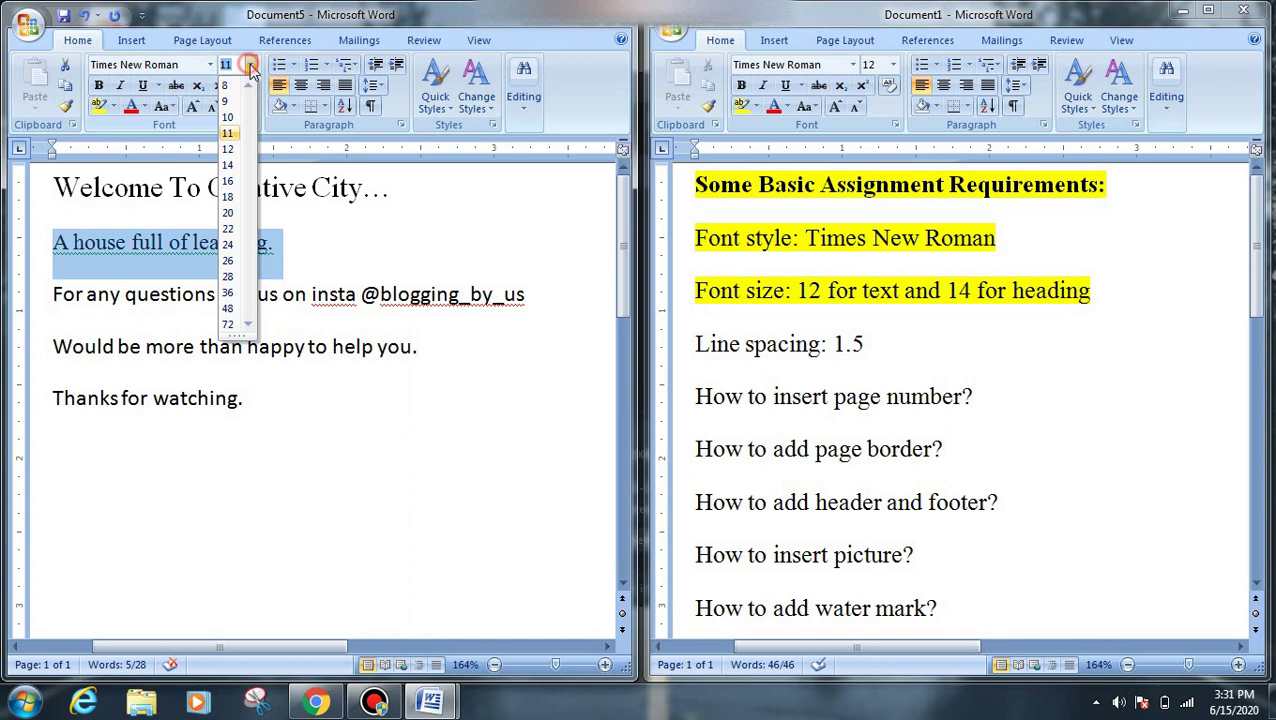
click(227, 149)
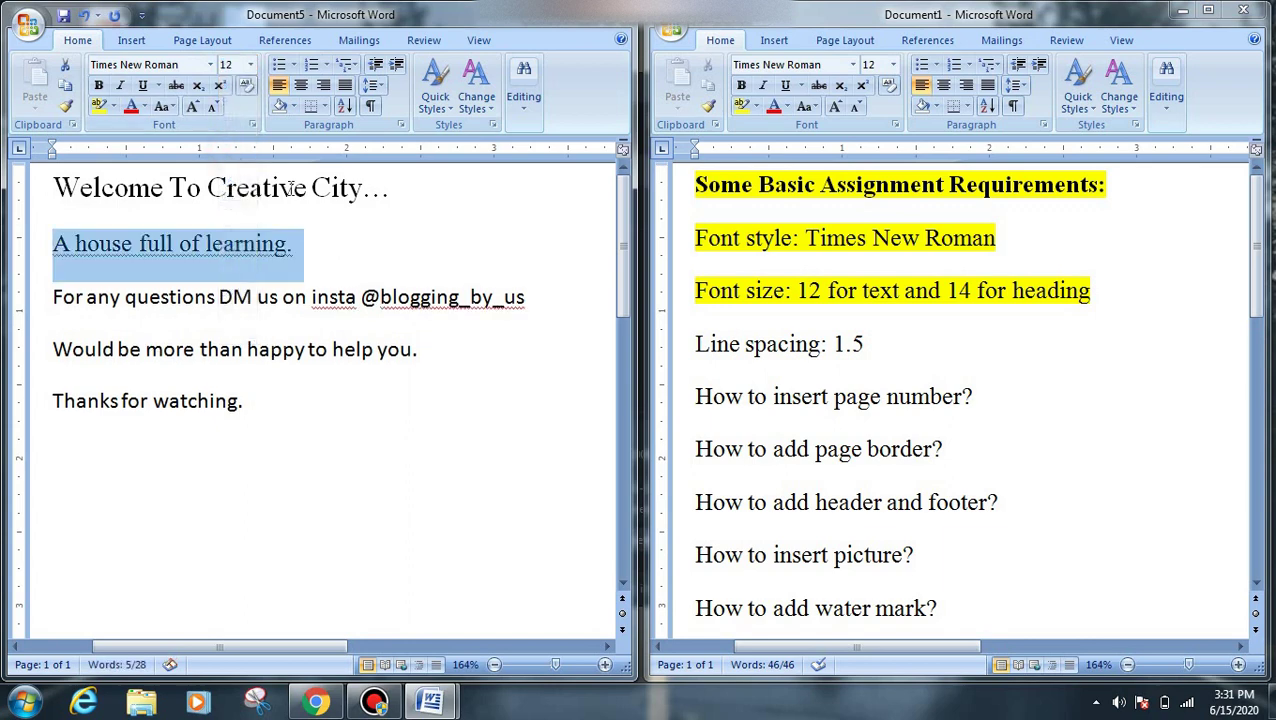
click(380, 240)
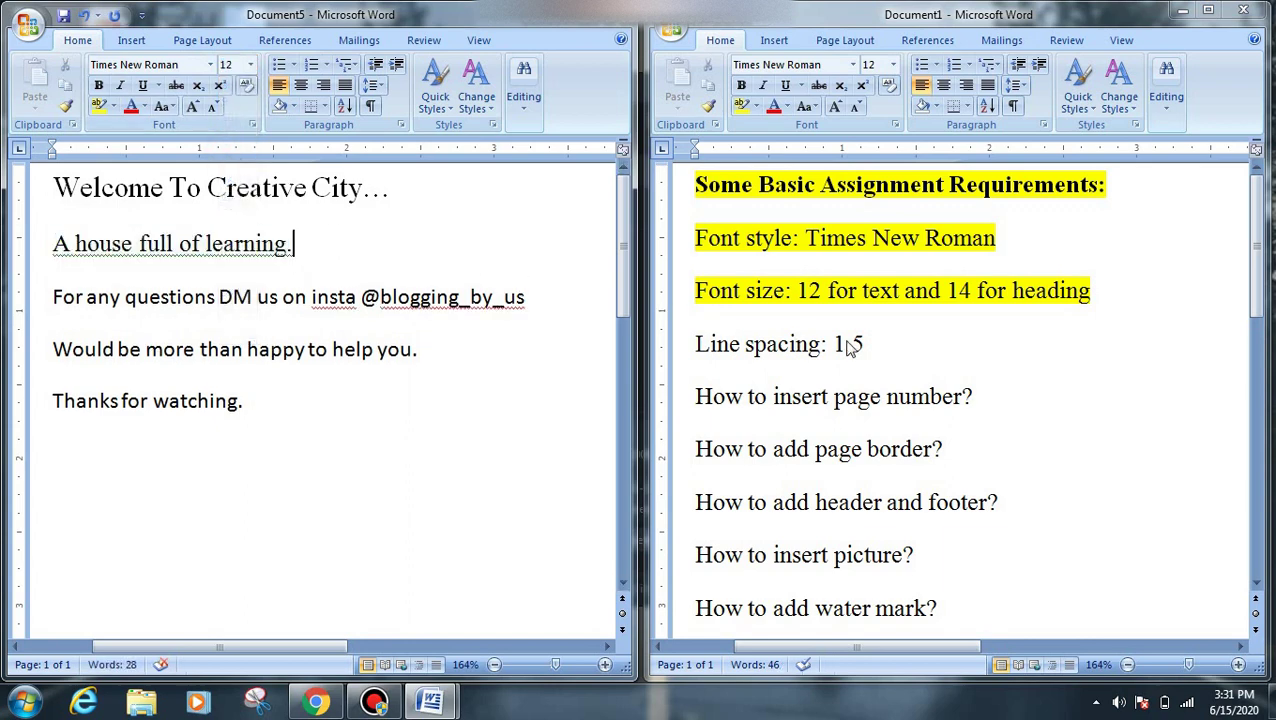
Step: Highlight the "Line spacing: 1.5" requirement in yellow and set the first three paragraphs of Document5 to 1.5 line spacing
drag(848, 345, 697, 365)
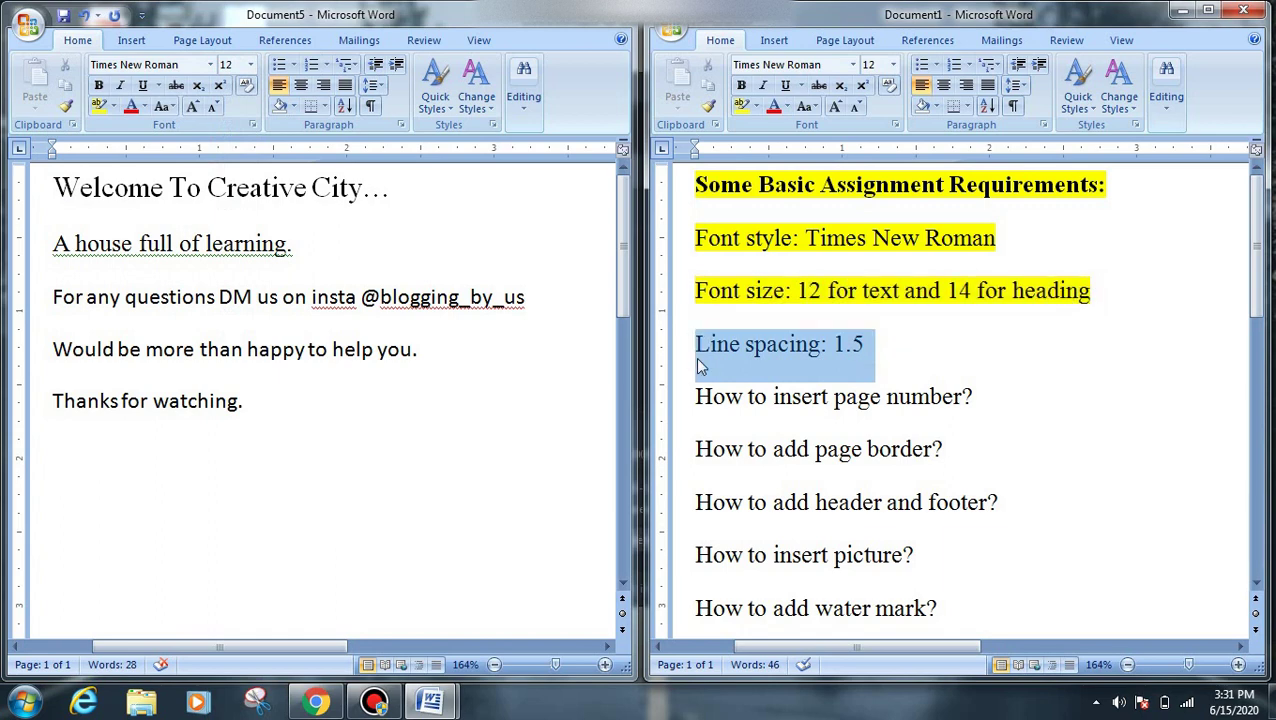
click(742, 106)
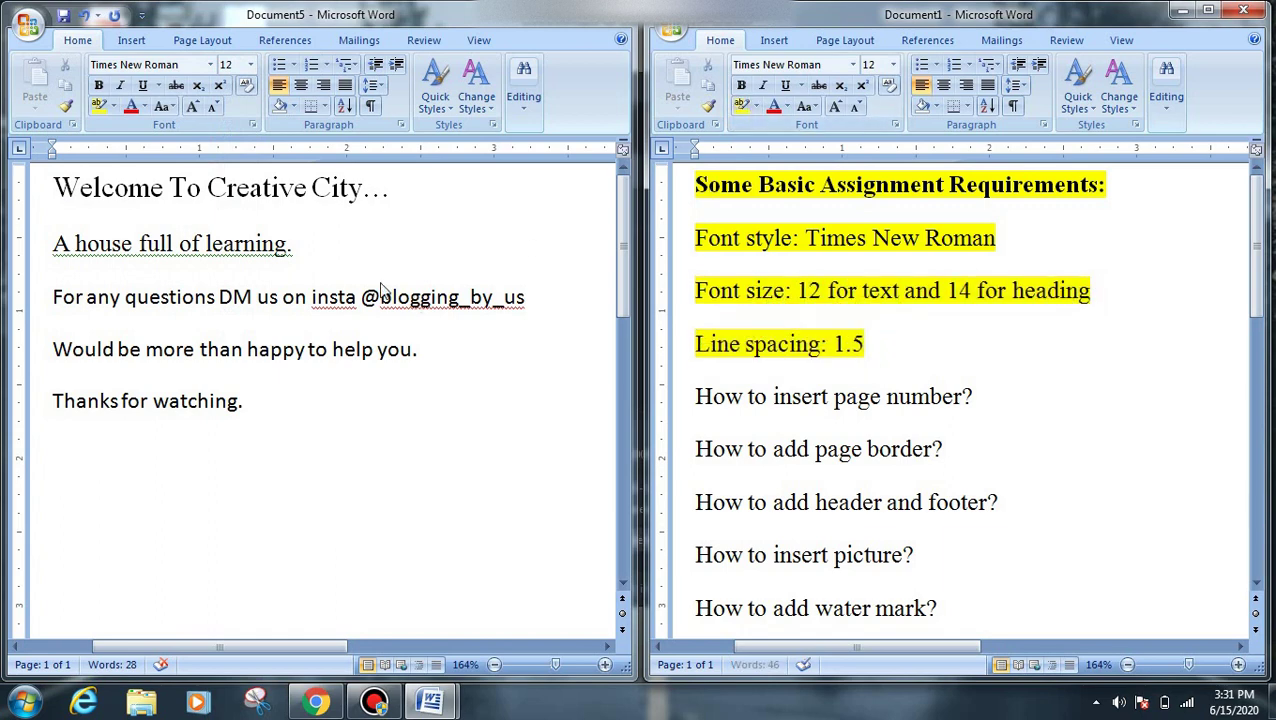
click(63, 188)
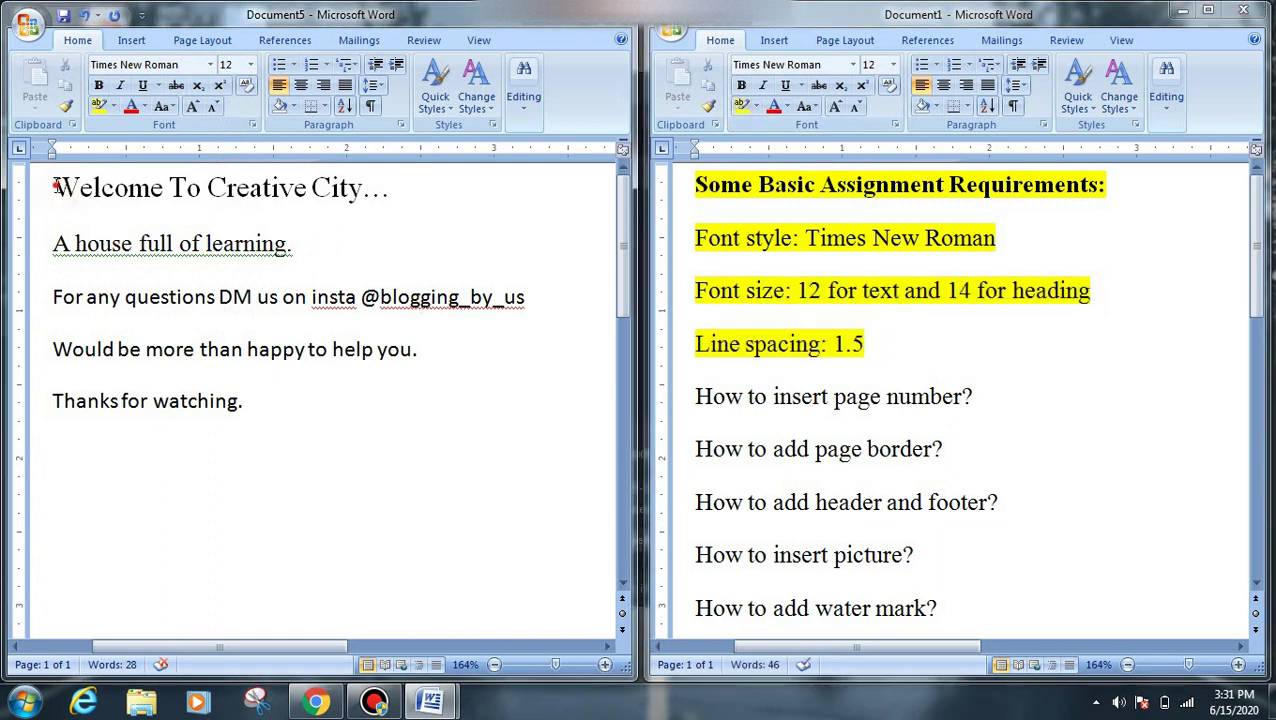
drag(57, 187, 550, 296)
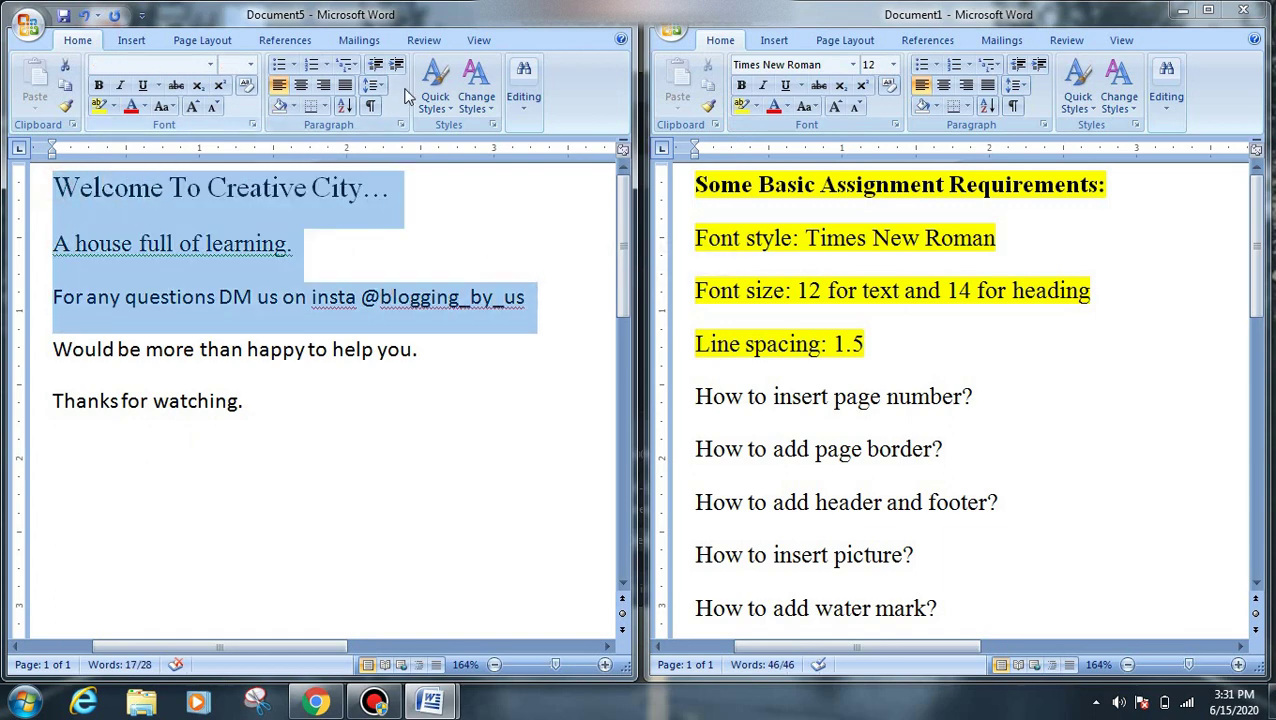
click(372, 85)
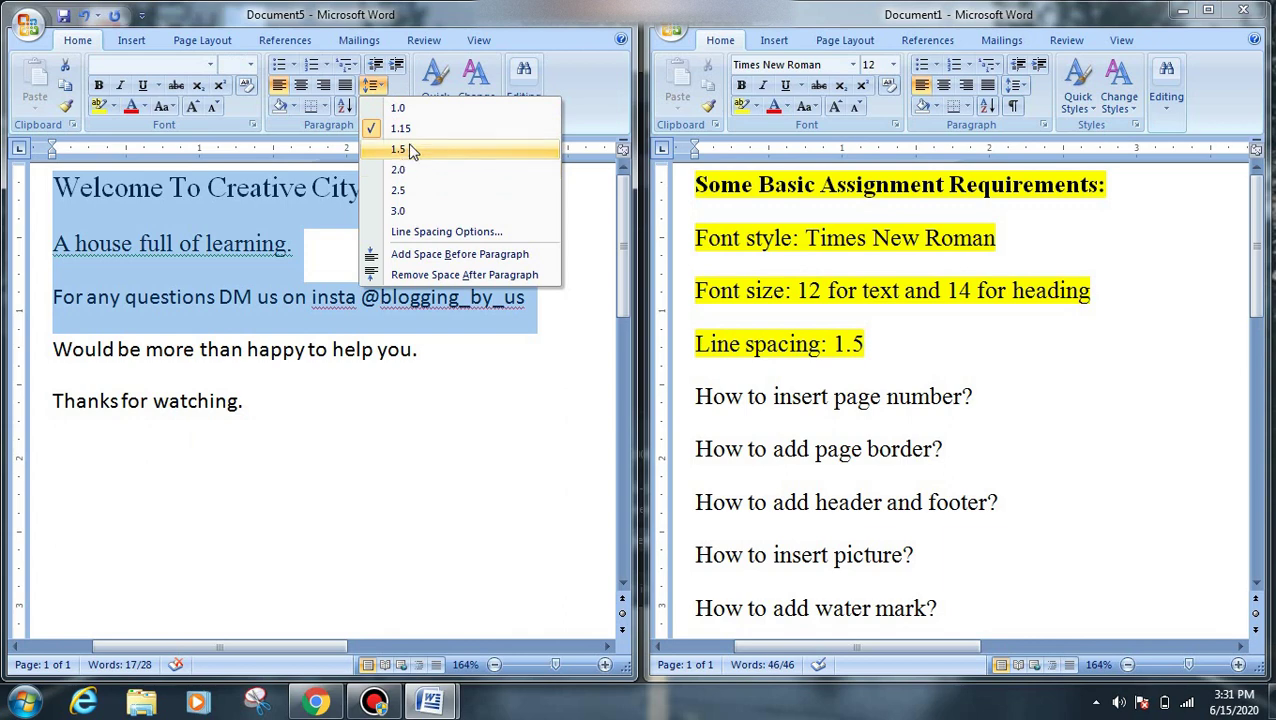
click(400, 149)
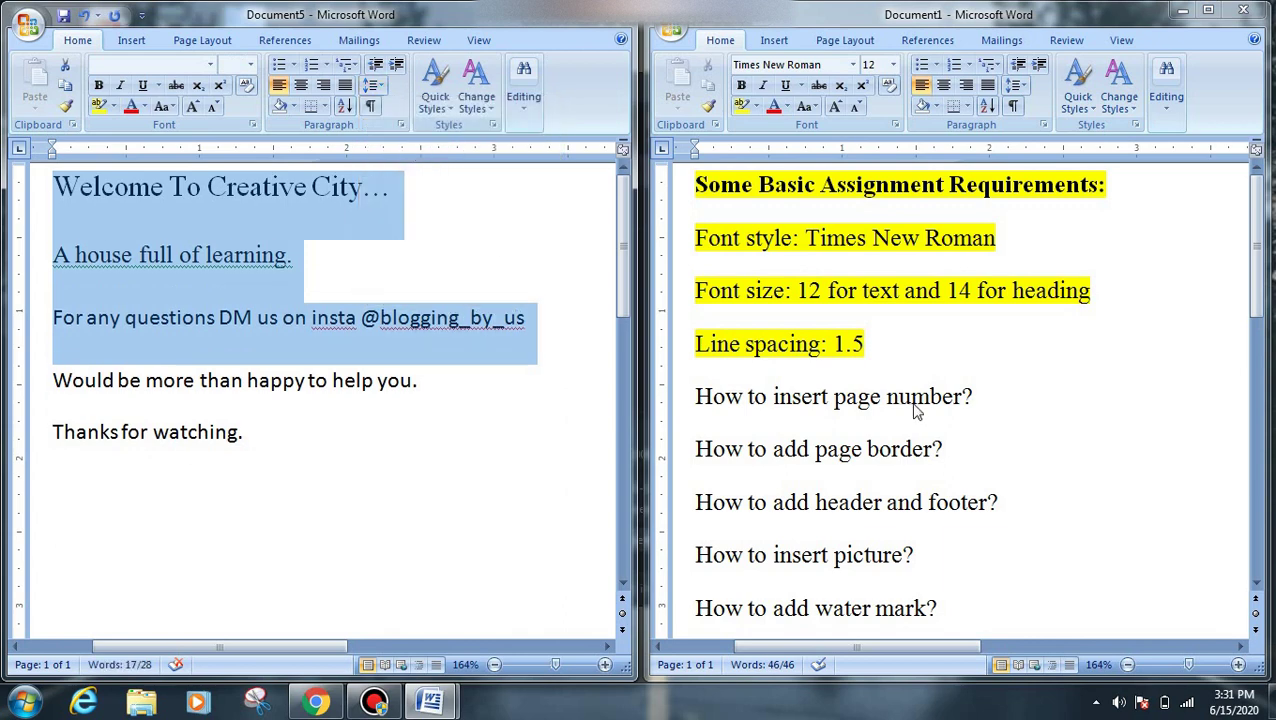
Step: Highlight "How to insert page number?" in yellow and add a Plain Number 3 page number at the bottom of Document5's pages
drag(978, 398, 698, 400)
click(741, 107)
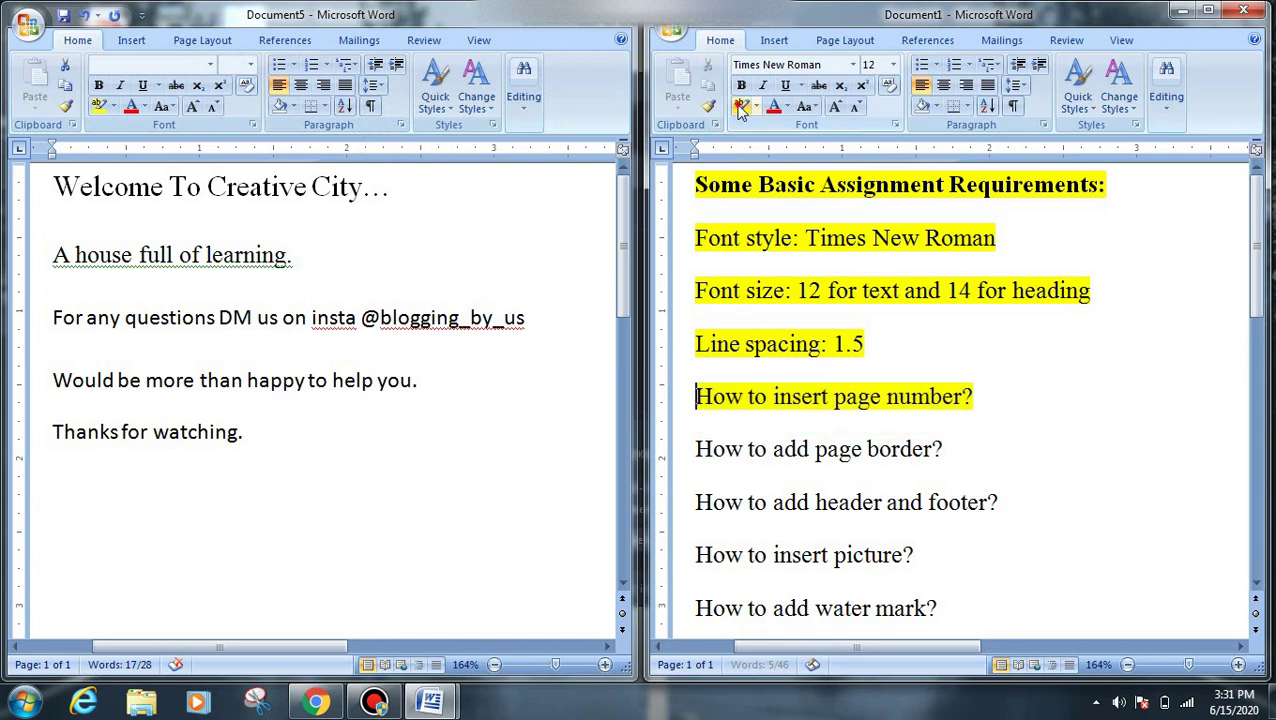
click(130, 41)
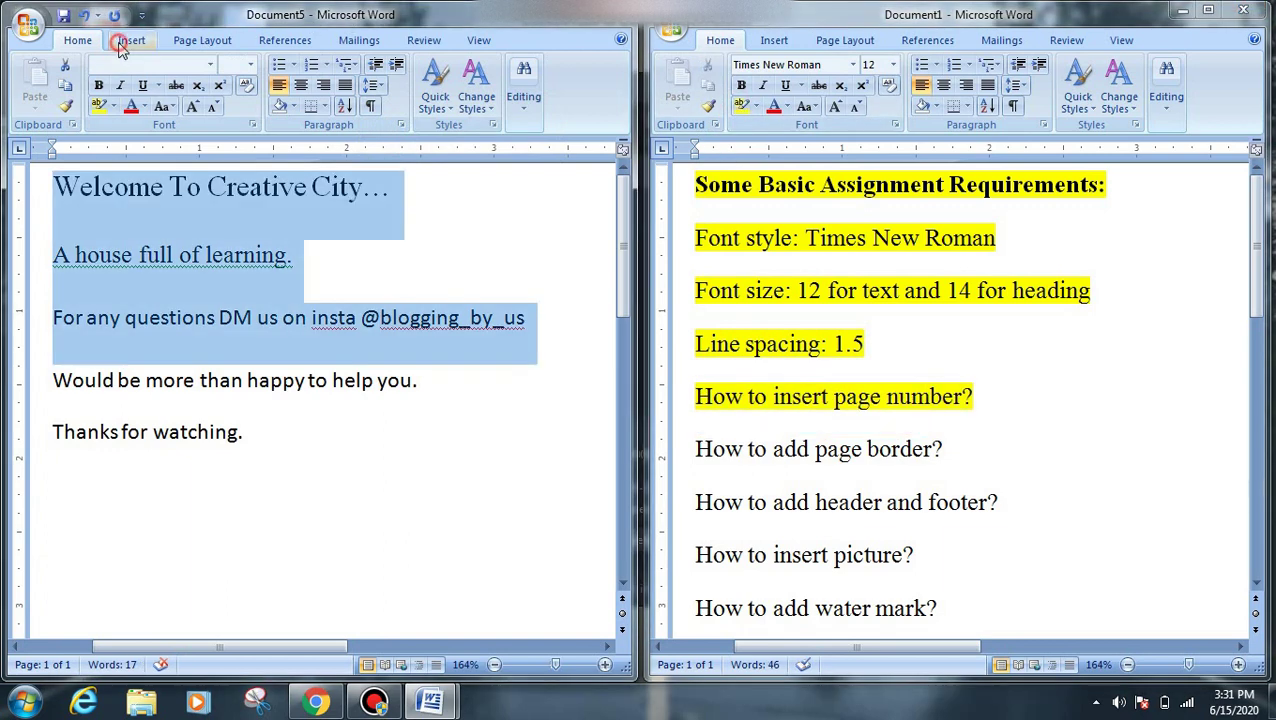
click(130, 41)
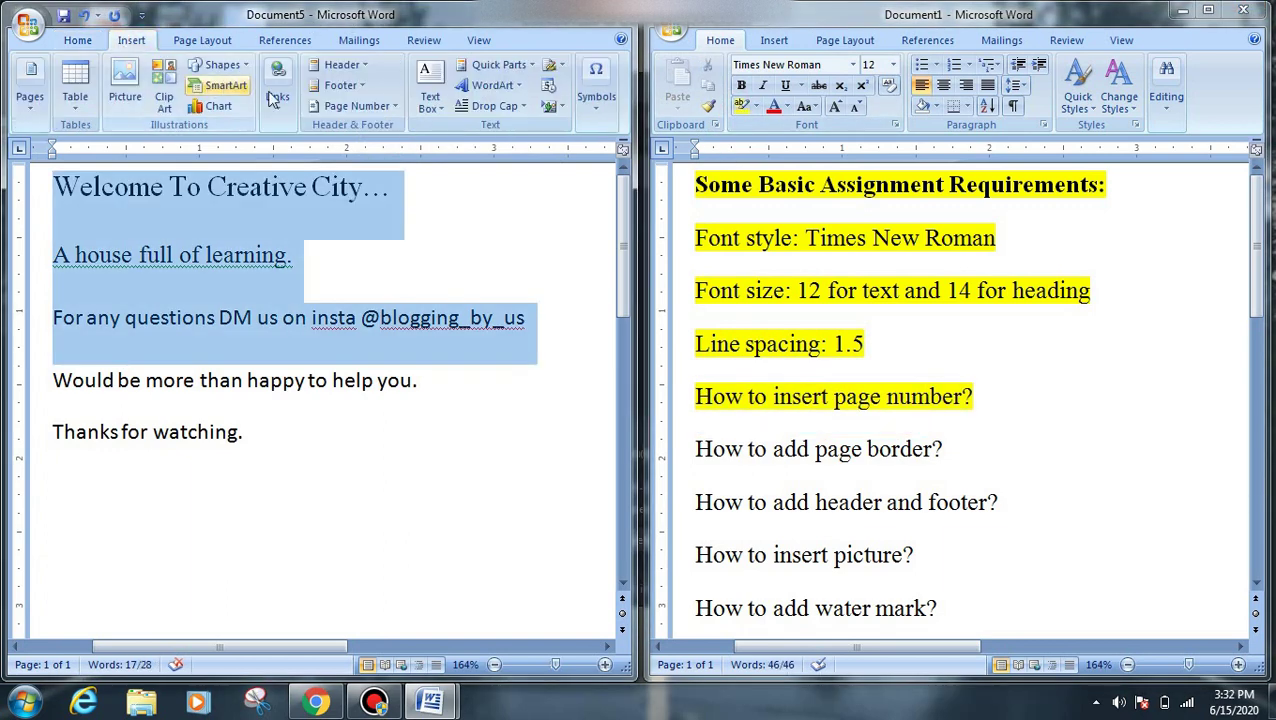
click(397, 97)
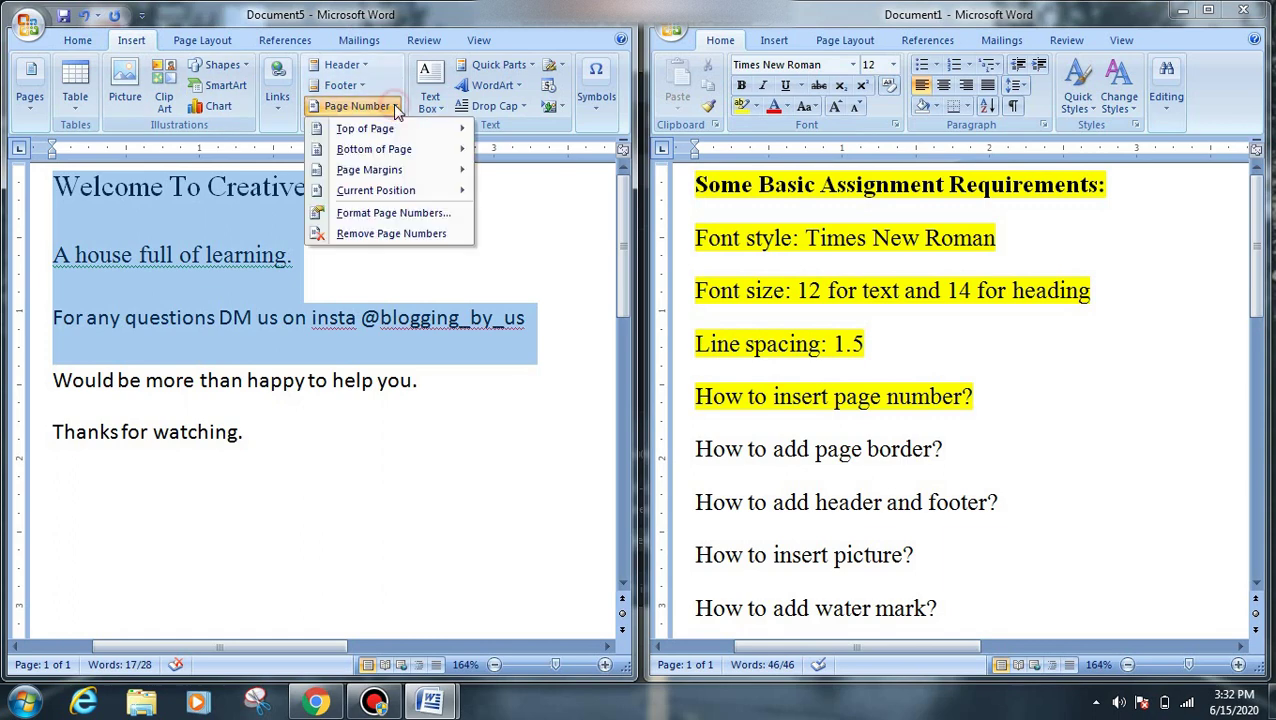
mouse_move(400, 129)
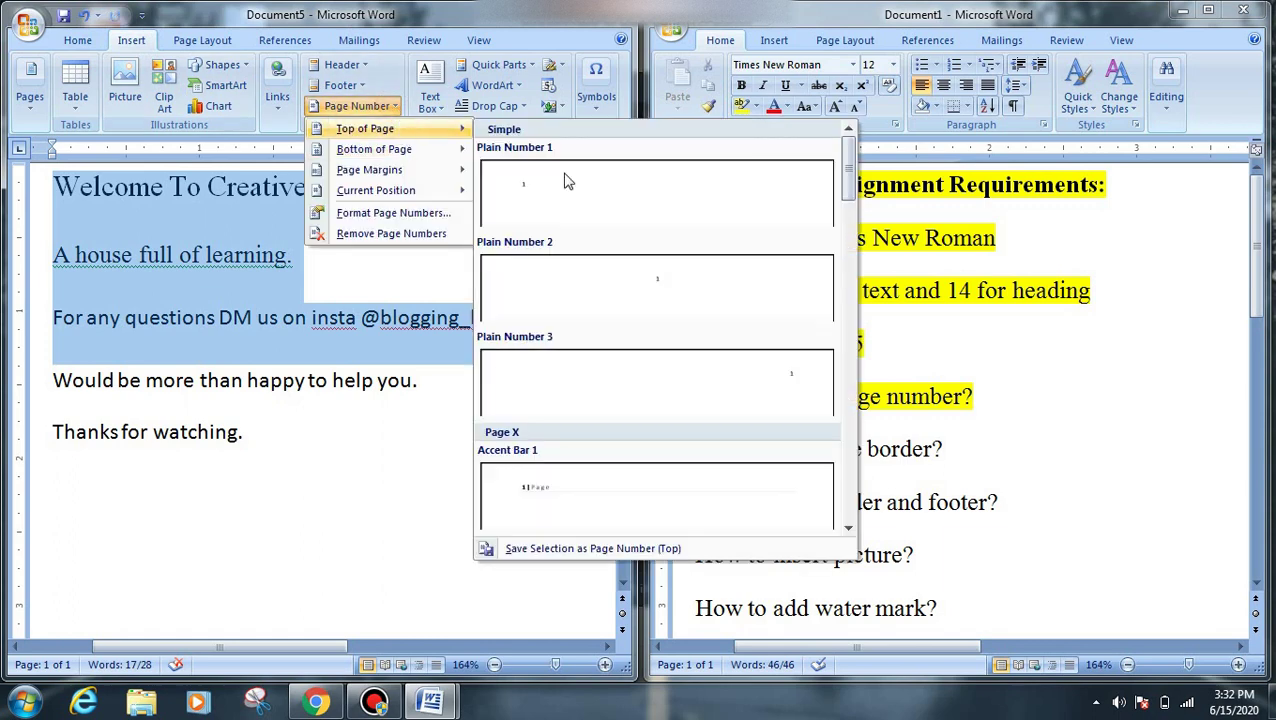
mouse_move(390, 150)
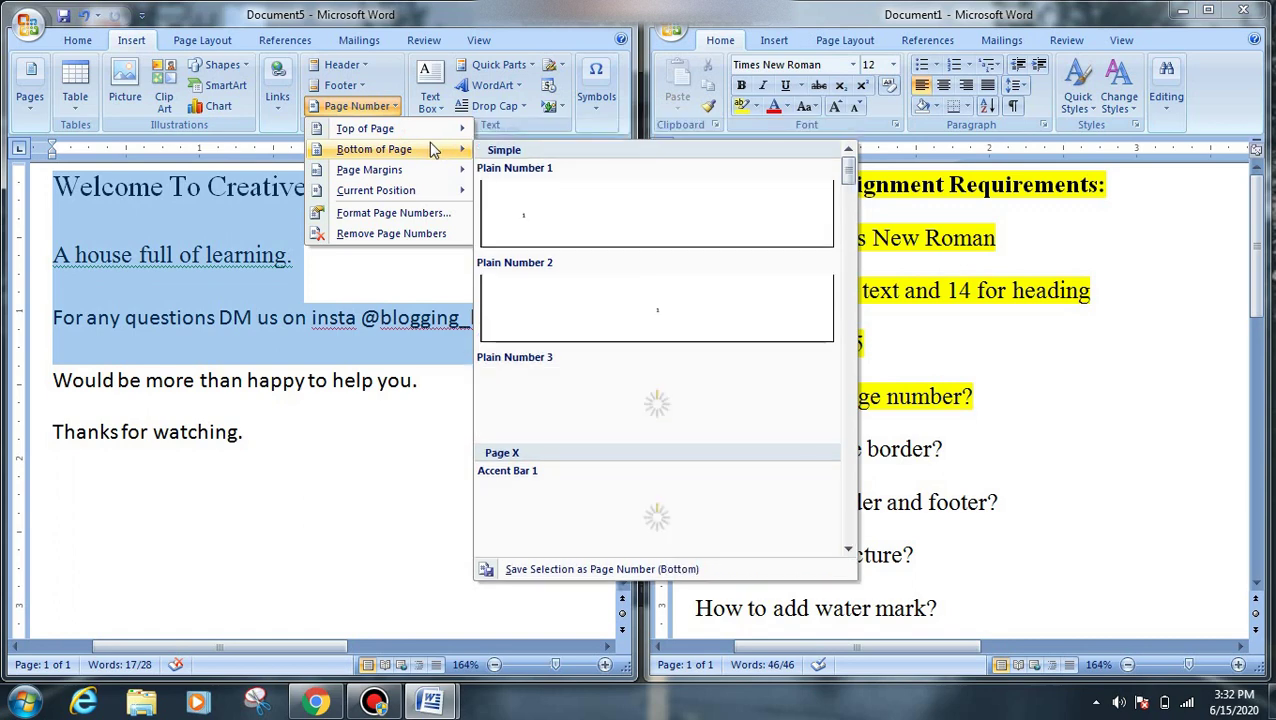
click(610, 395)
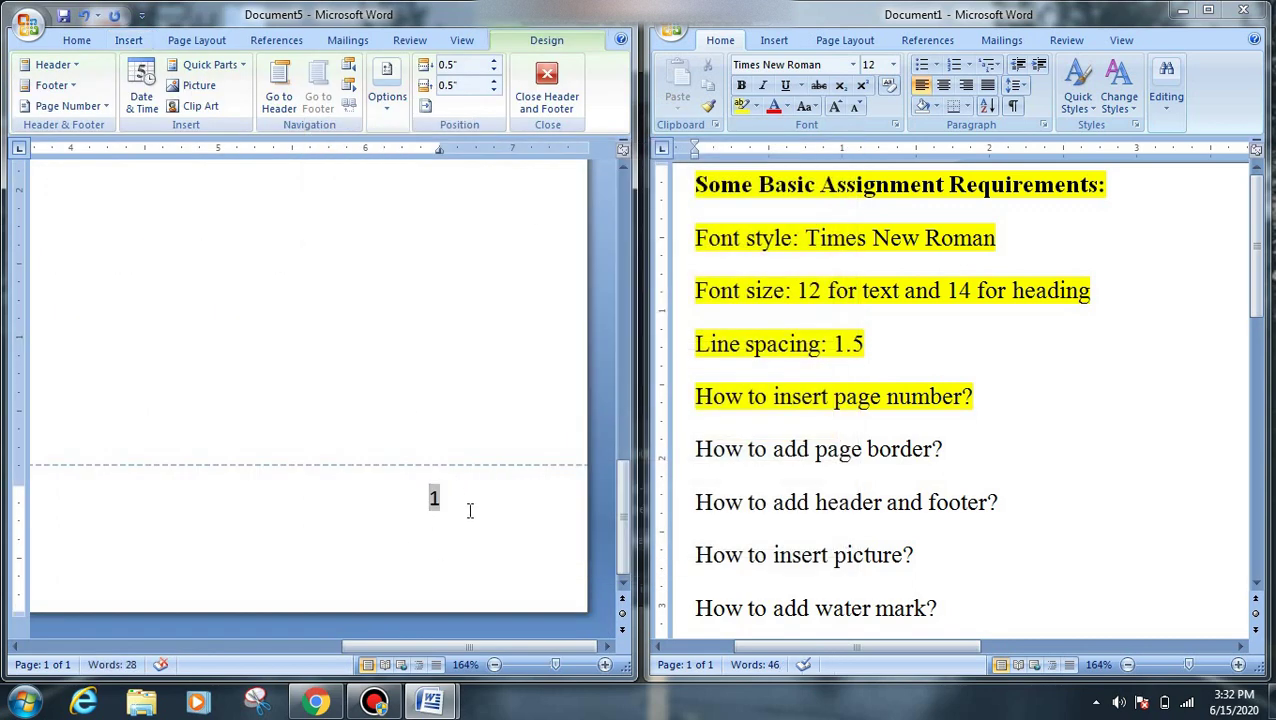
click(550, 90)
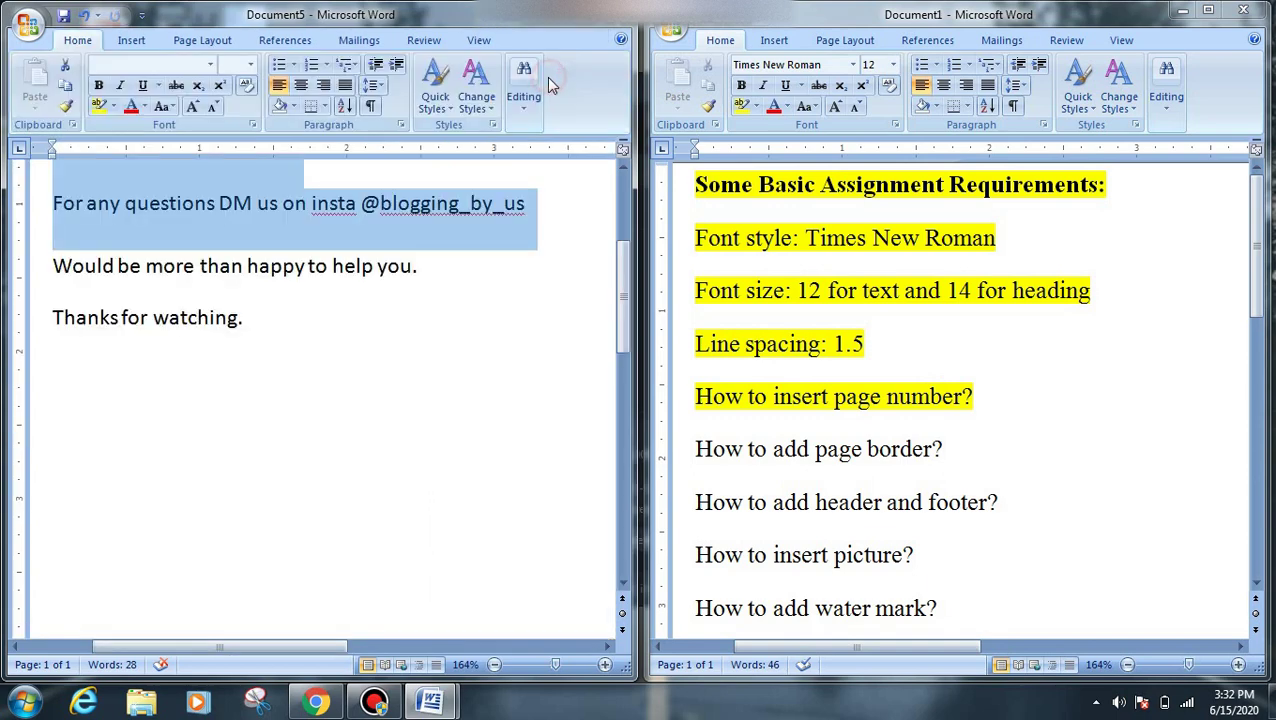
Step: Check the page number in Document5's footer and return to the text at the start of the page
drag(345, 647, 595, 646)
drag(619, 331, 617, 582)
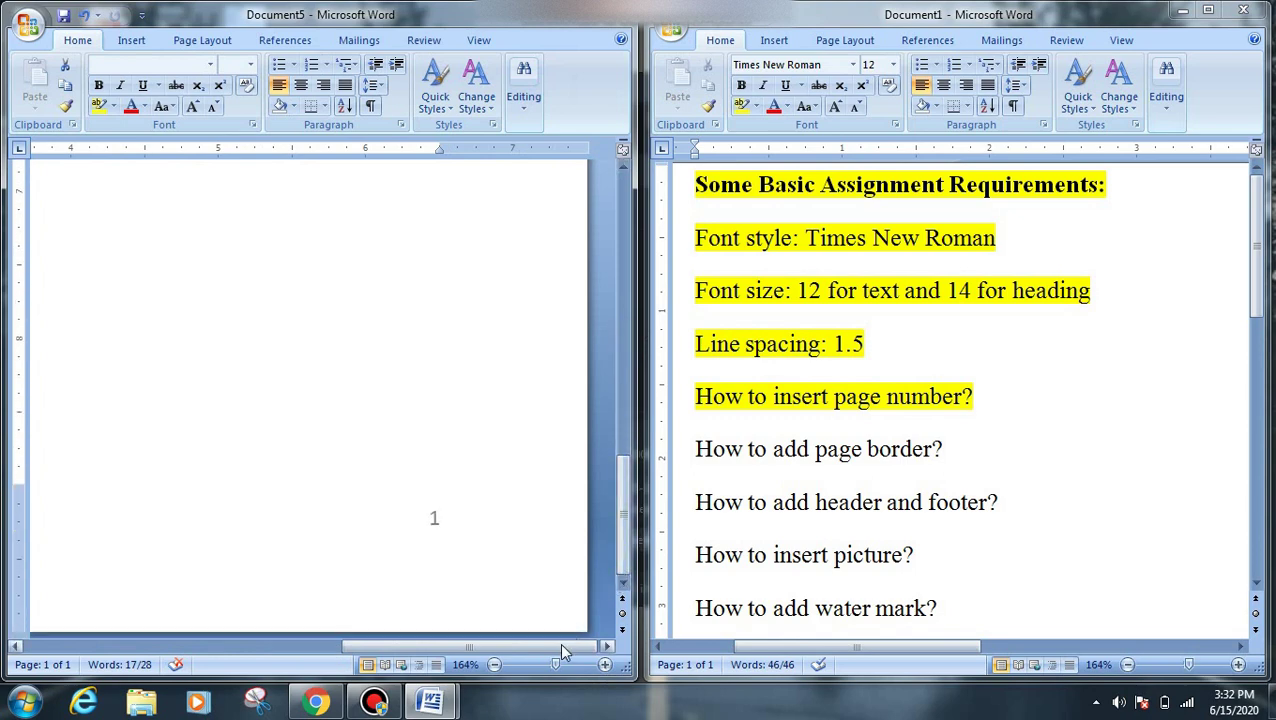
drag(559, 645, 230, 658)
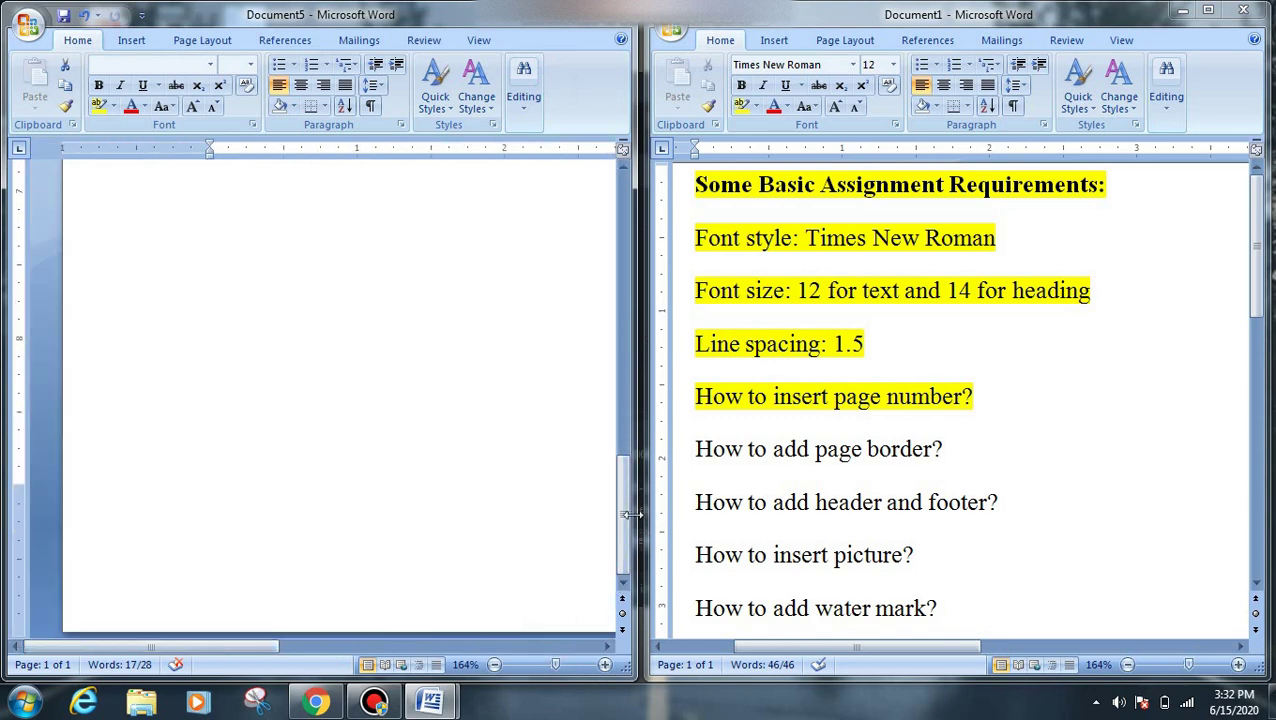
drag(622, 505, 624, 259)
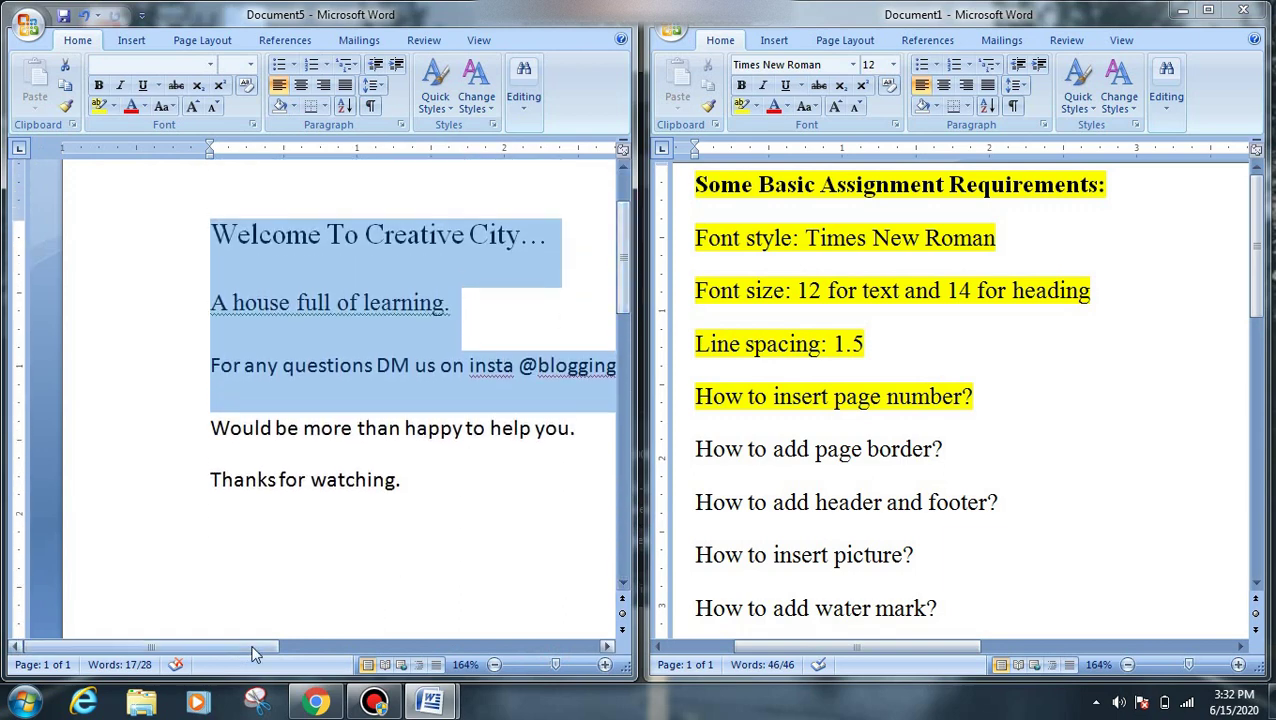
drag(253, 654, 306, 645)
Step: Highlight "How to add page border?" in yellow and add a thick-and-thin double-line page border to the whole of Document5
drag(970, 455, 692, 446)
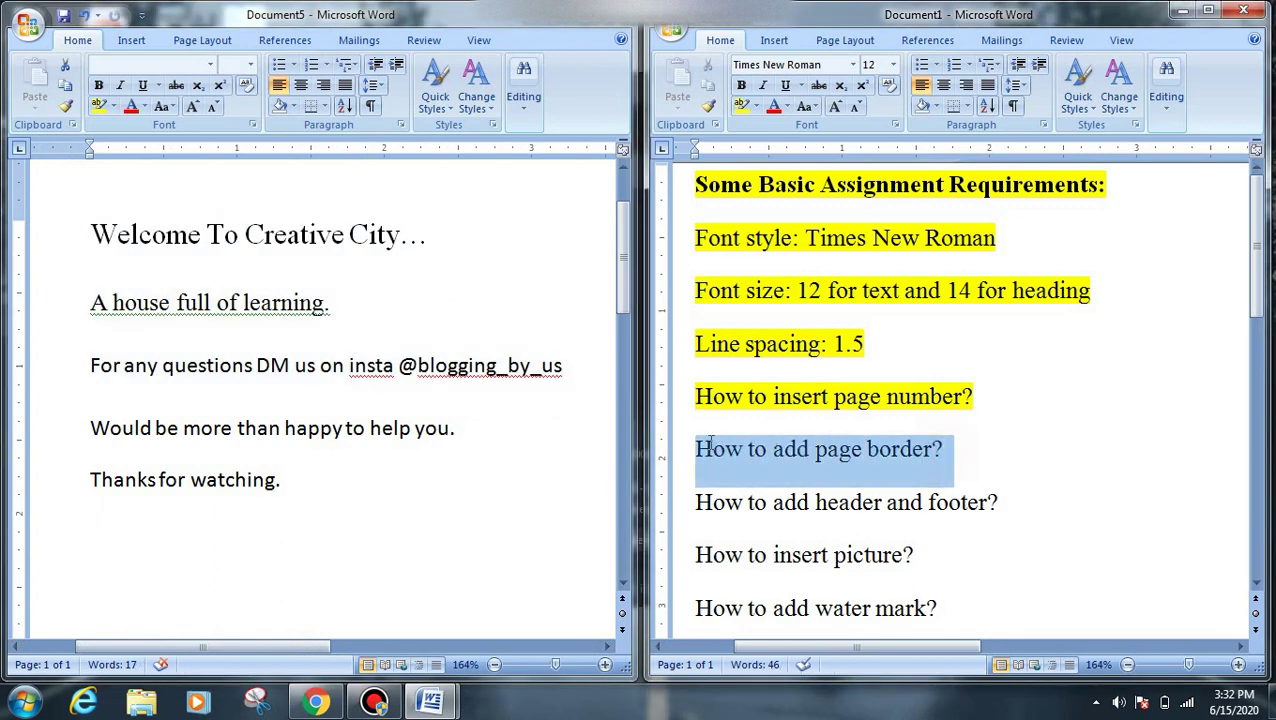
click(742, 105)
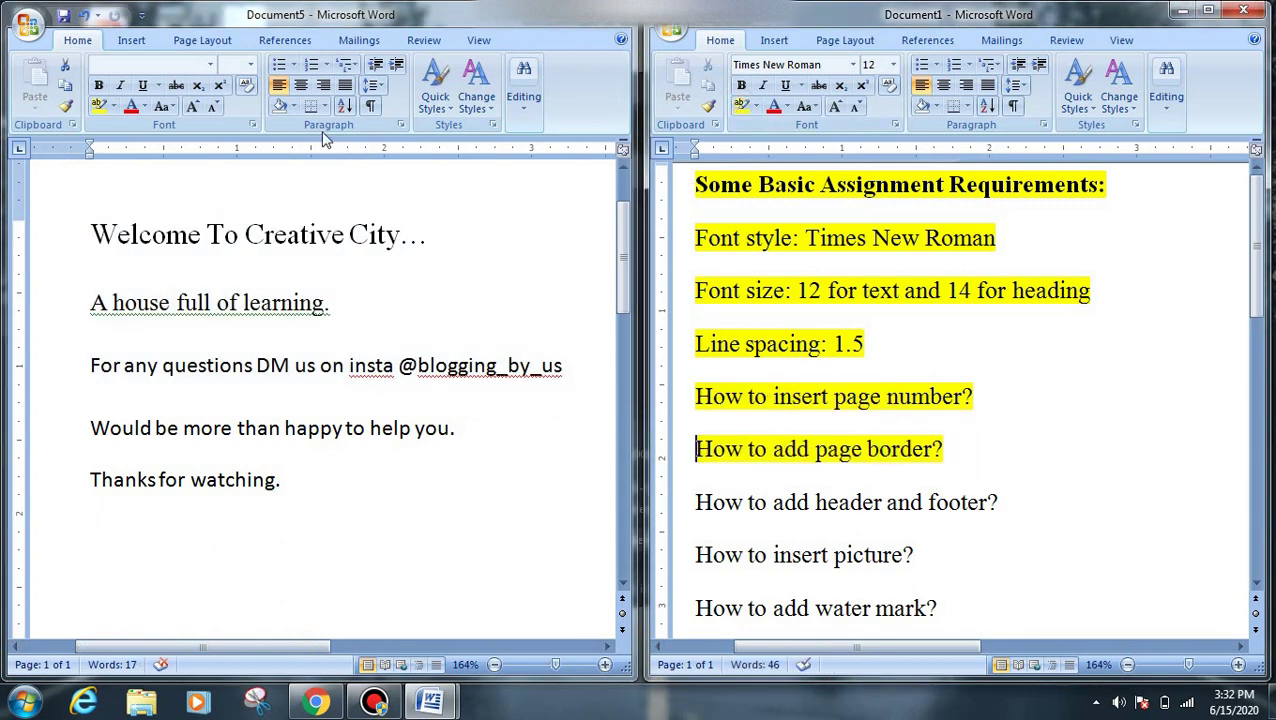
click(210, 52)
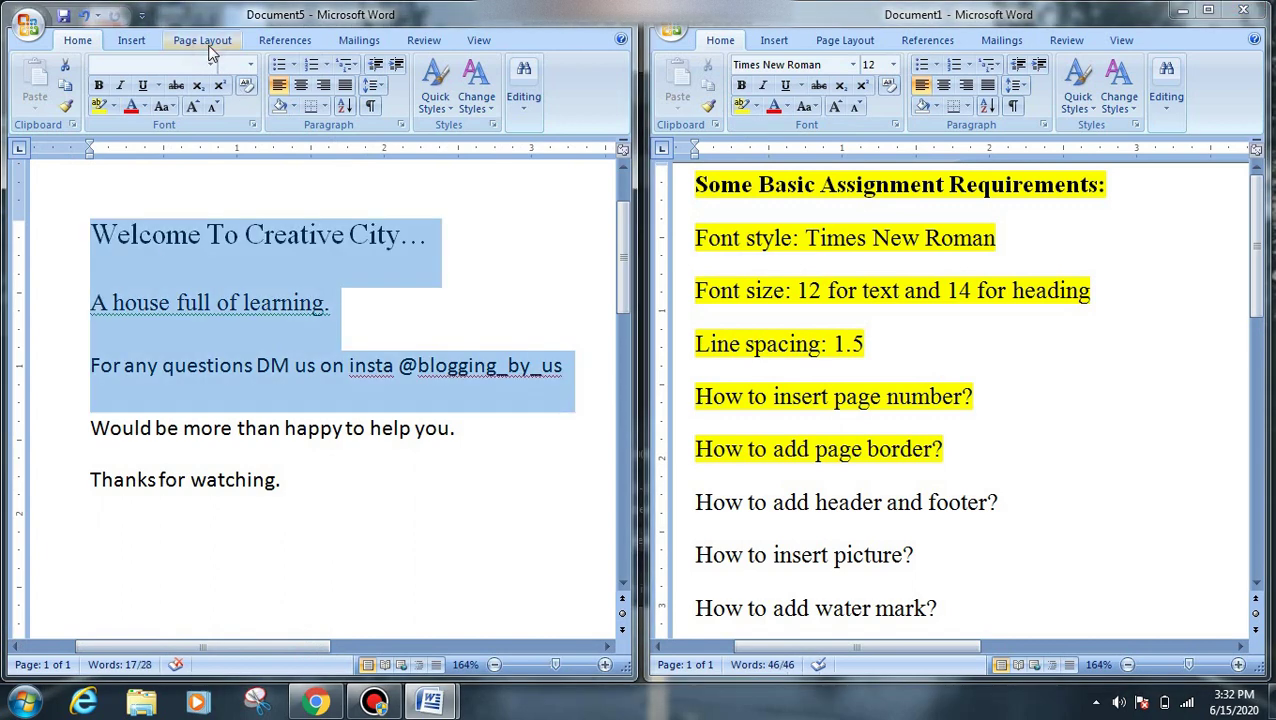
click(205, 42)
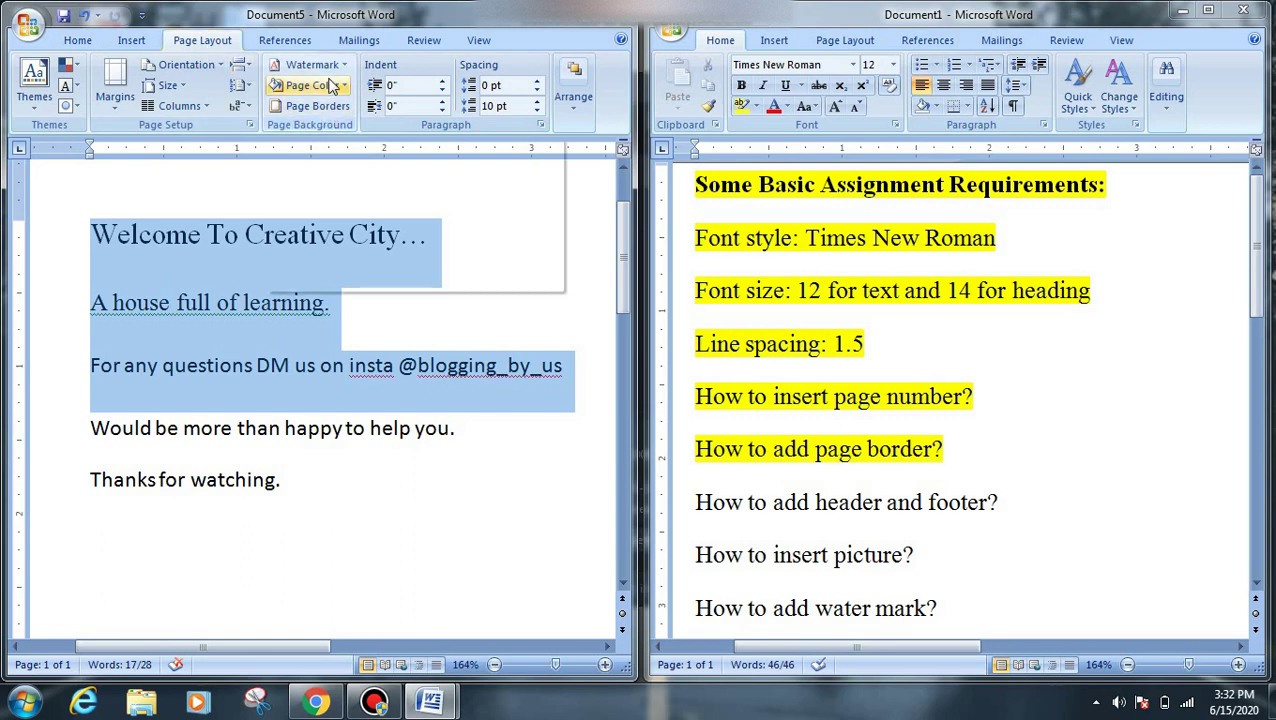
click(338, 113)
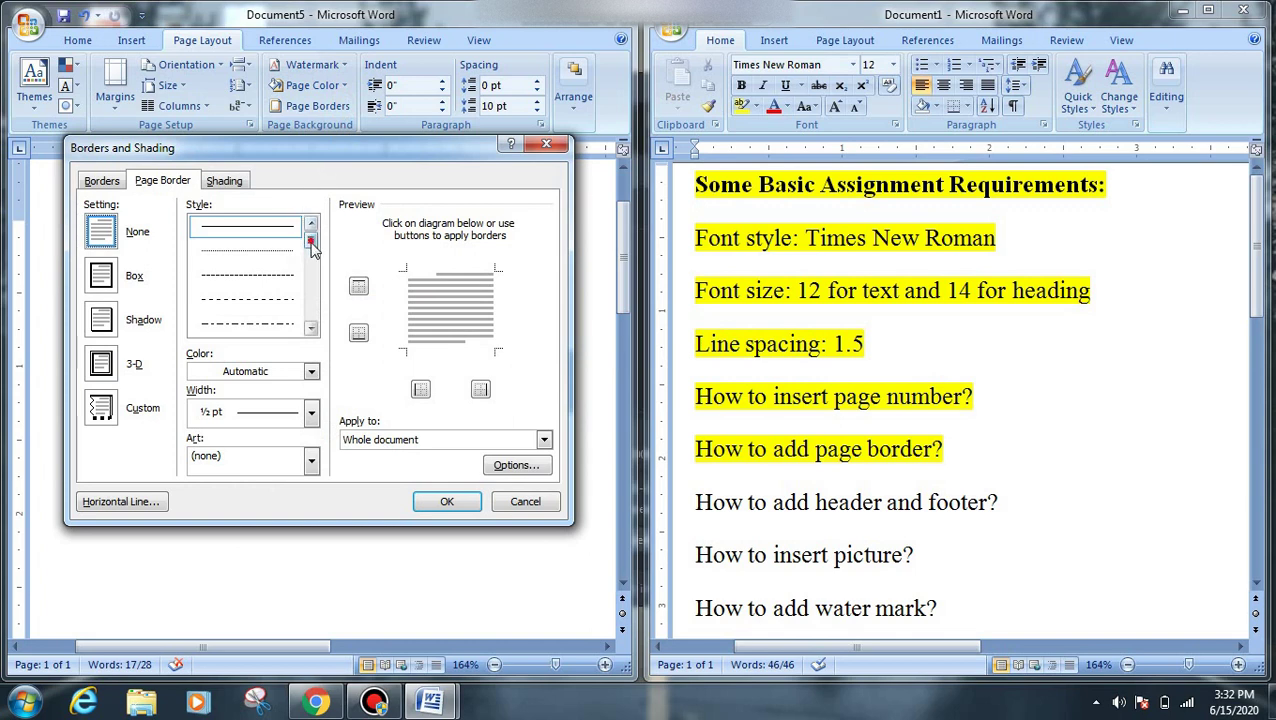
drag(311, 249, 312, 283)
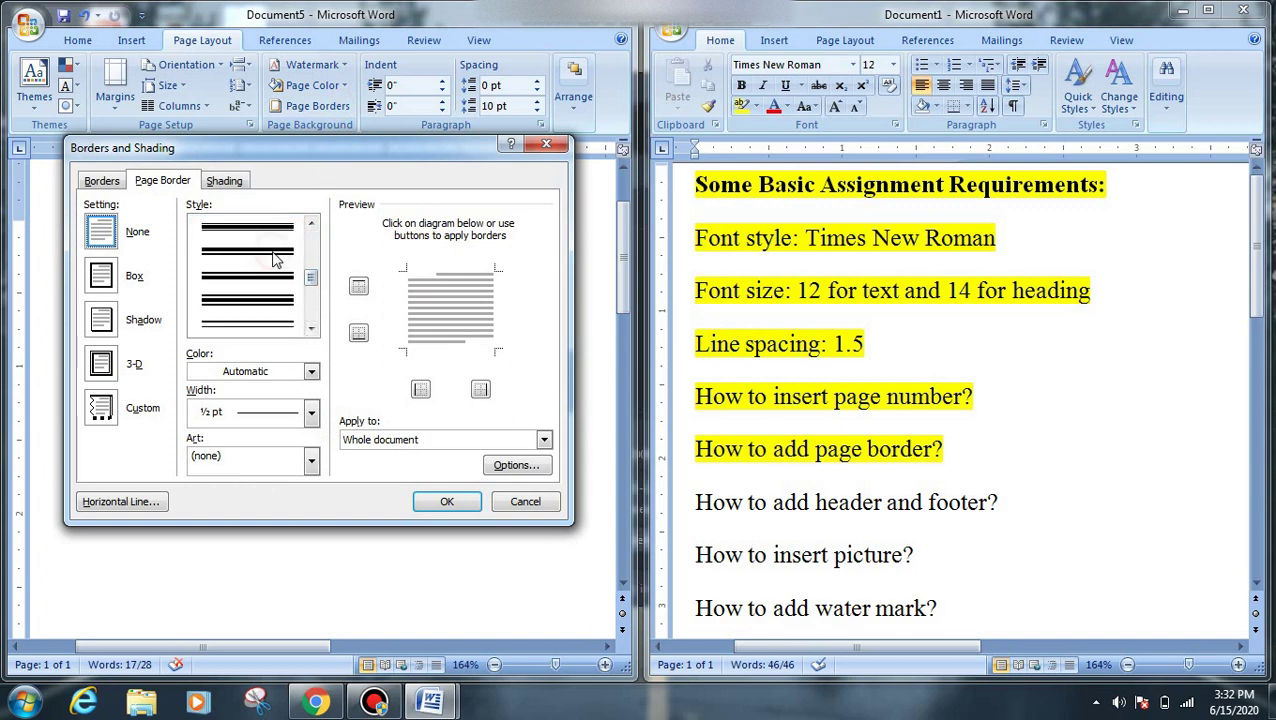
click(276, 258)
click(446, 500)
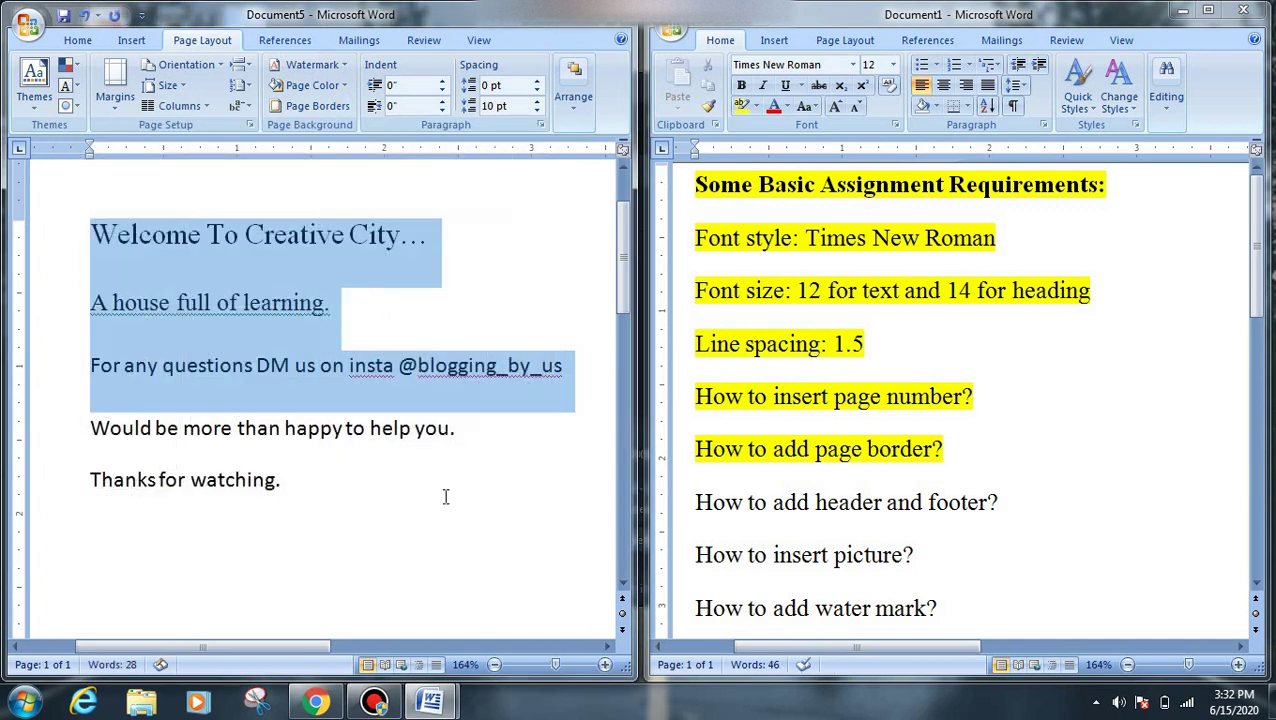
drag(276, 643, 223, 645)
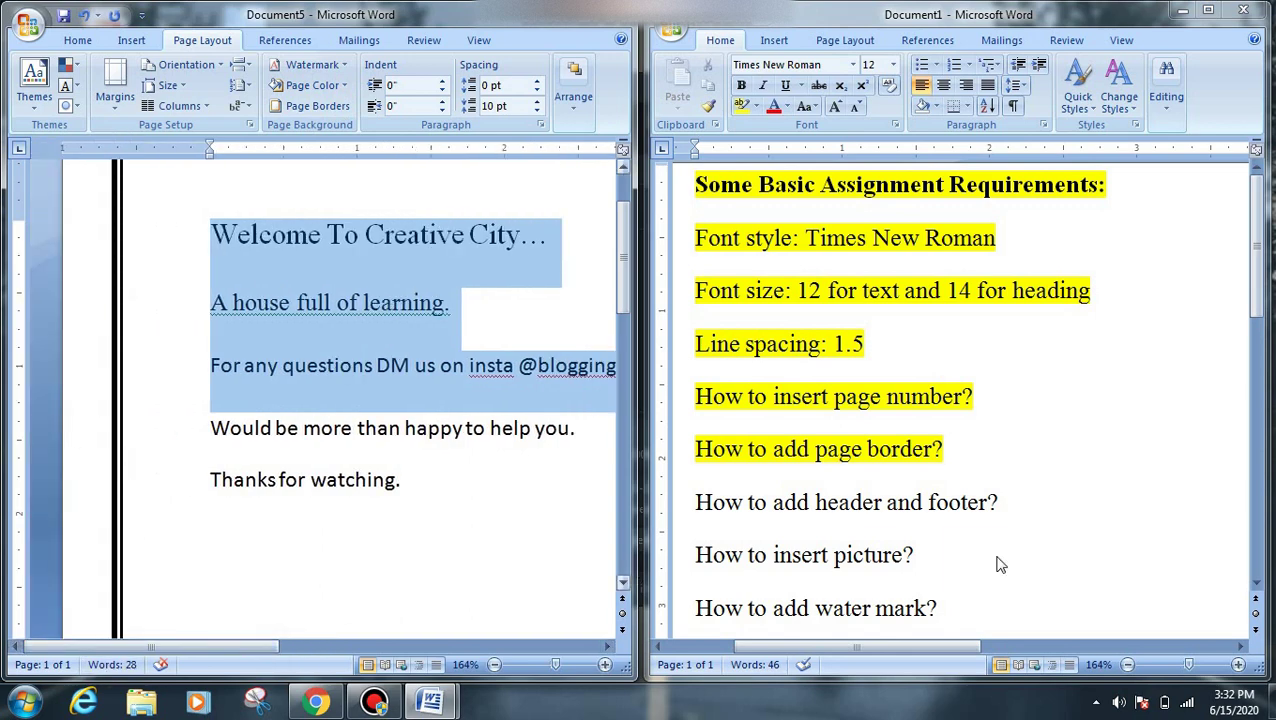
Step: Highlight "How to add header and footer?" in yellow and look at the built-in header designs for Document5
drag(1004, 502, 697, 505)
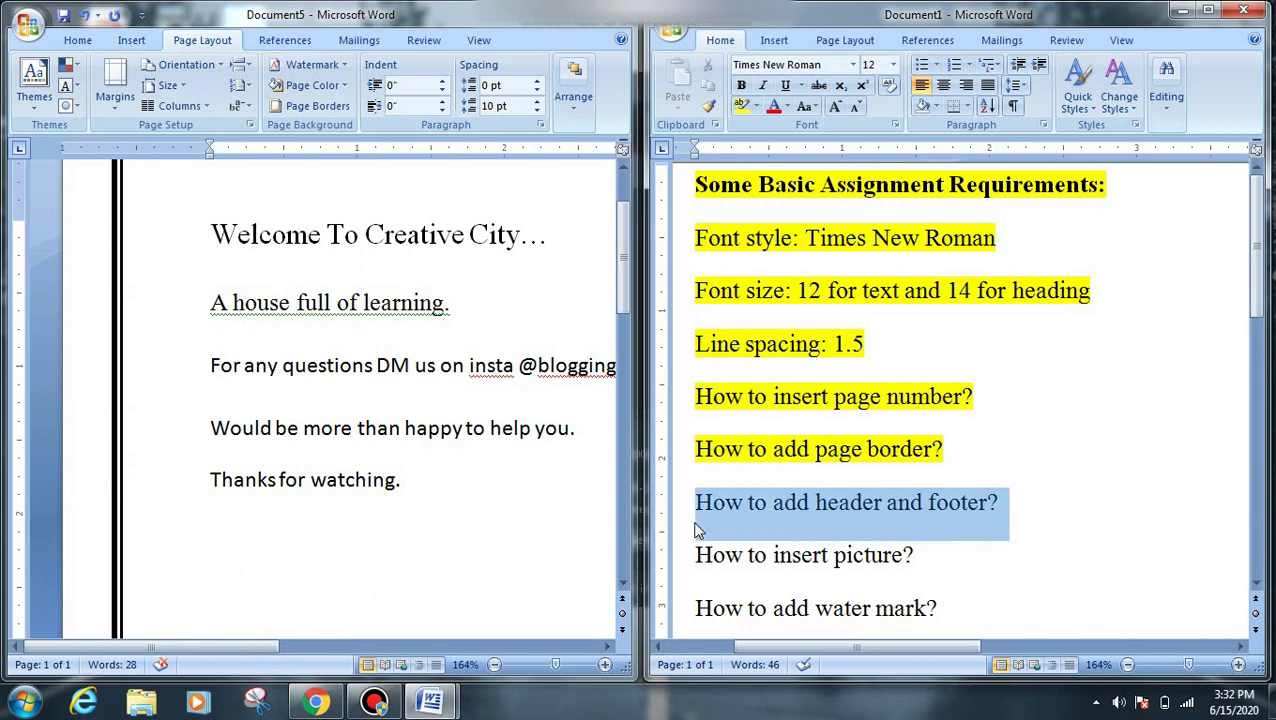
click(742, 106)
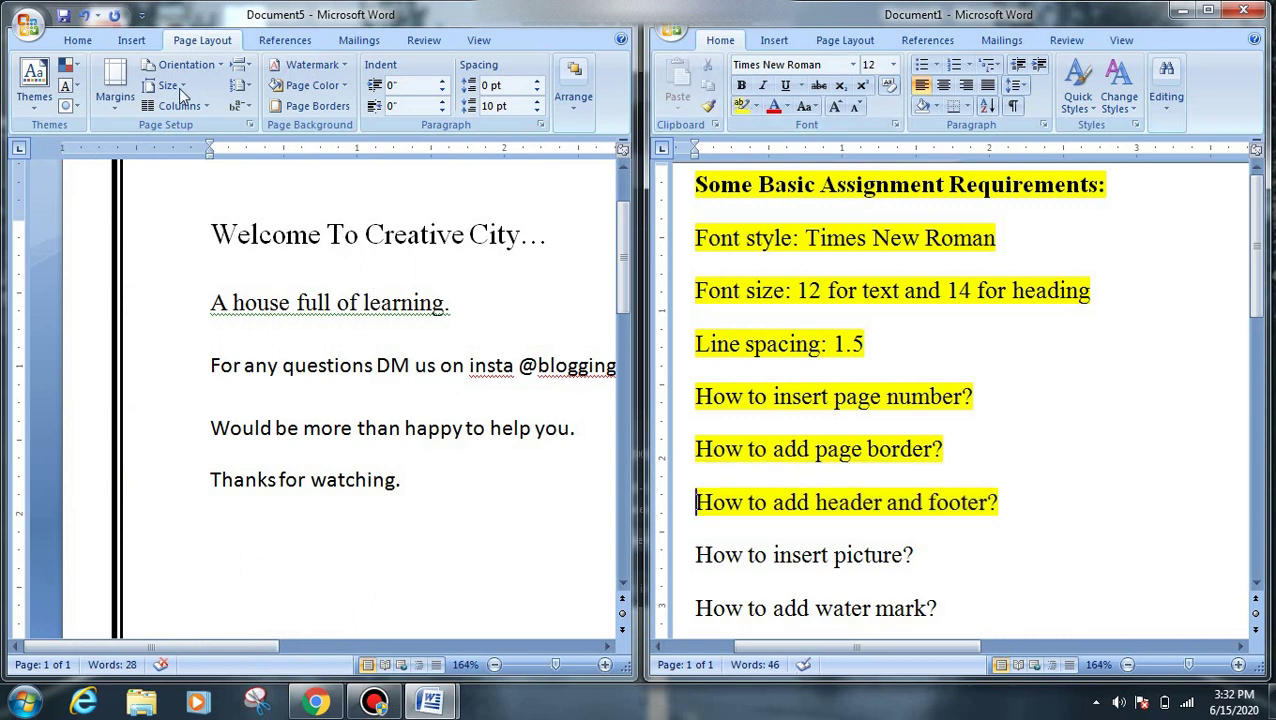
click(125, 40)
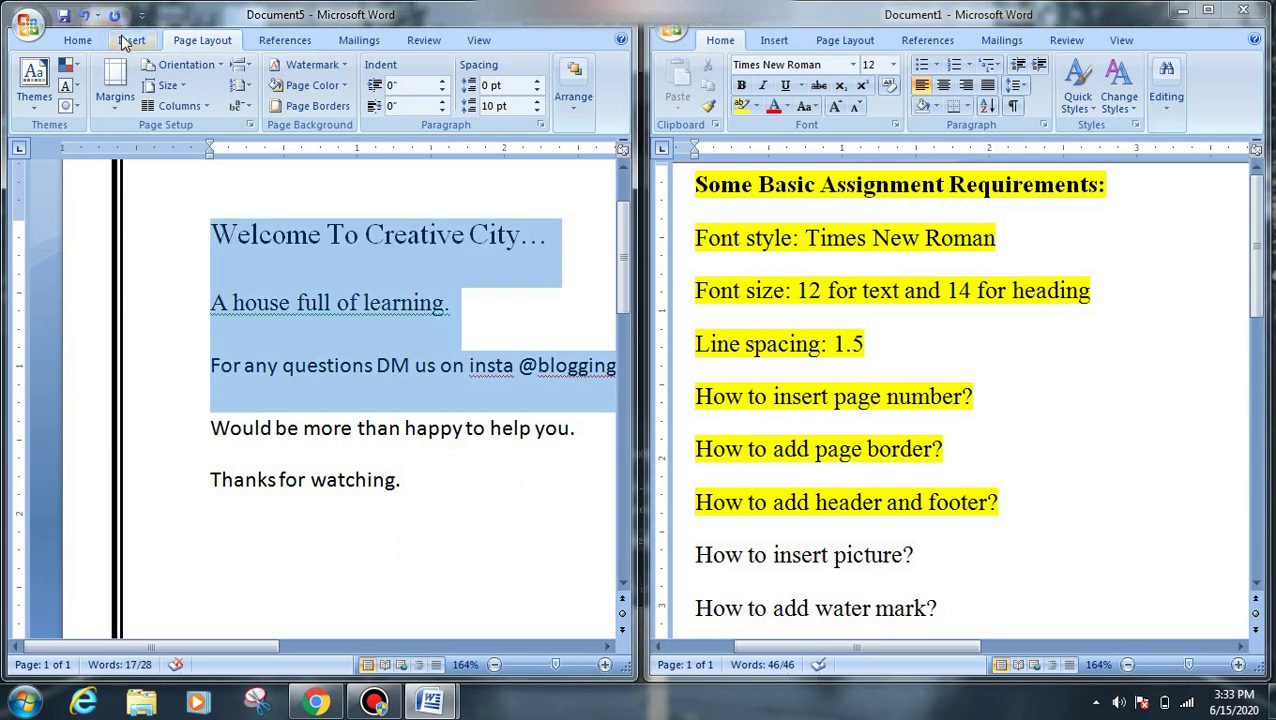
click(129, 41)
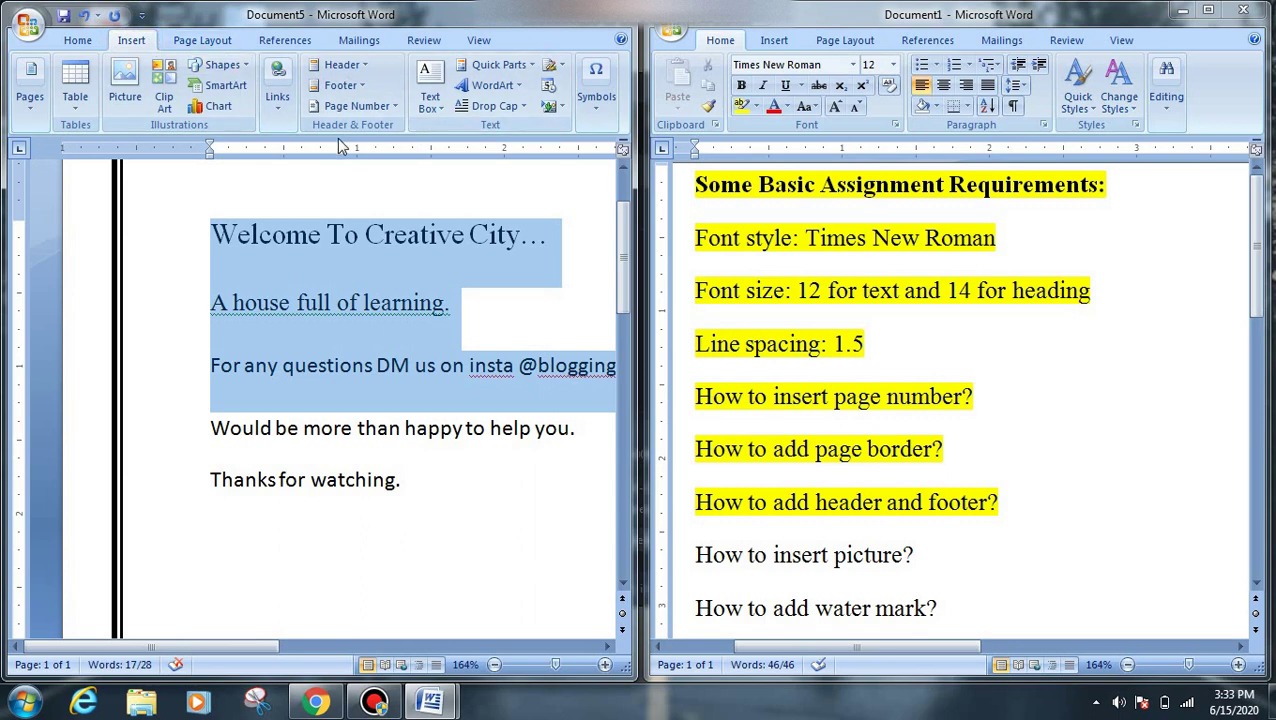
click(340, 65)
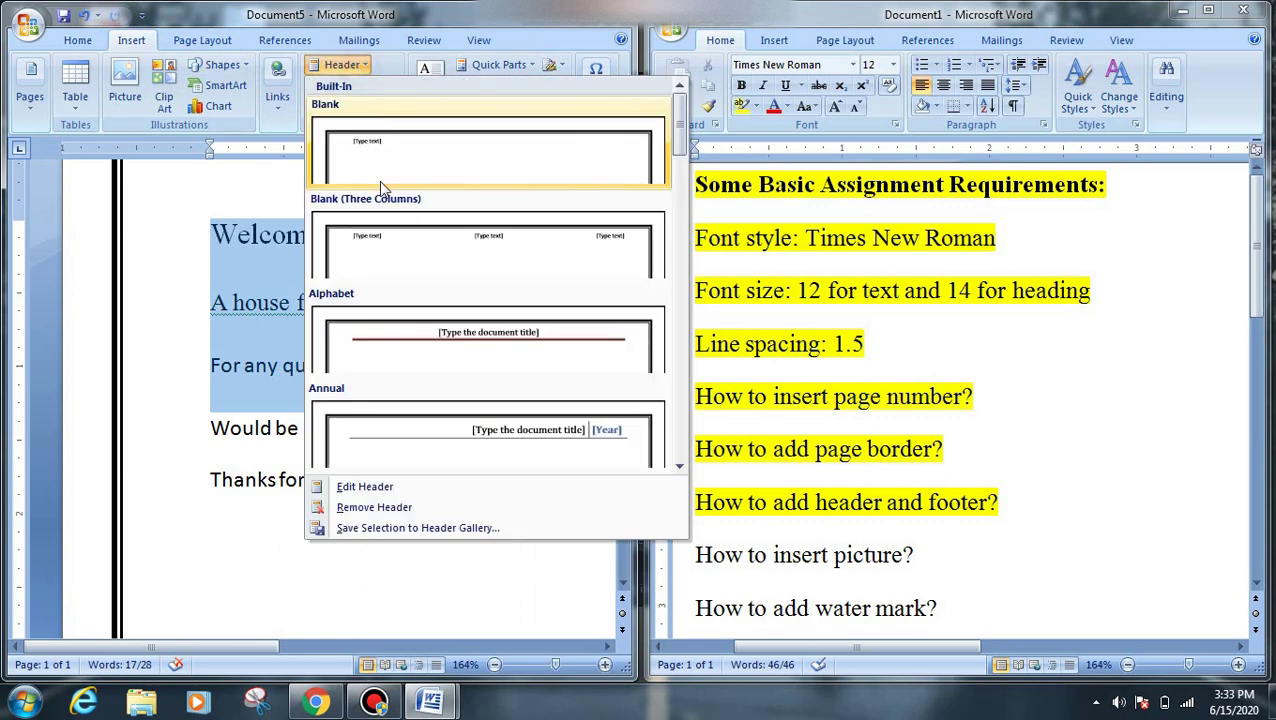
click(268, 165)
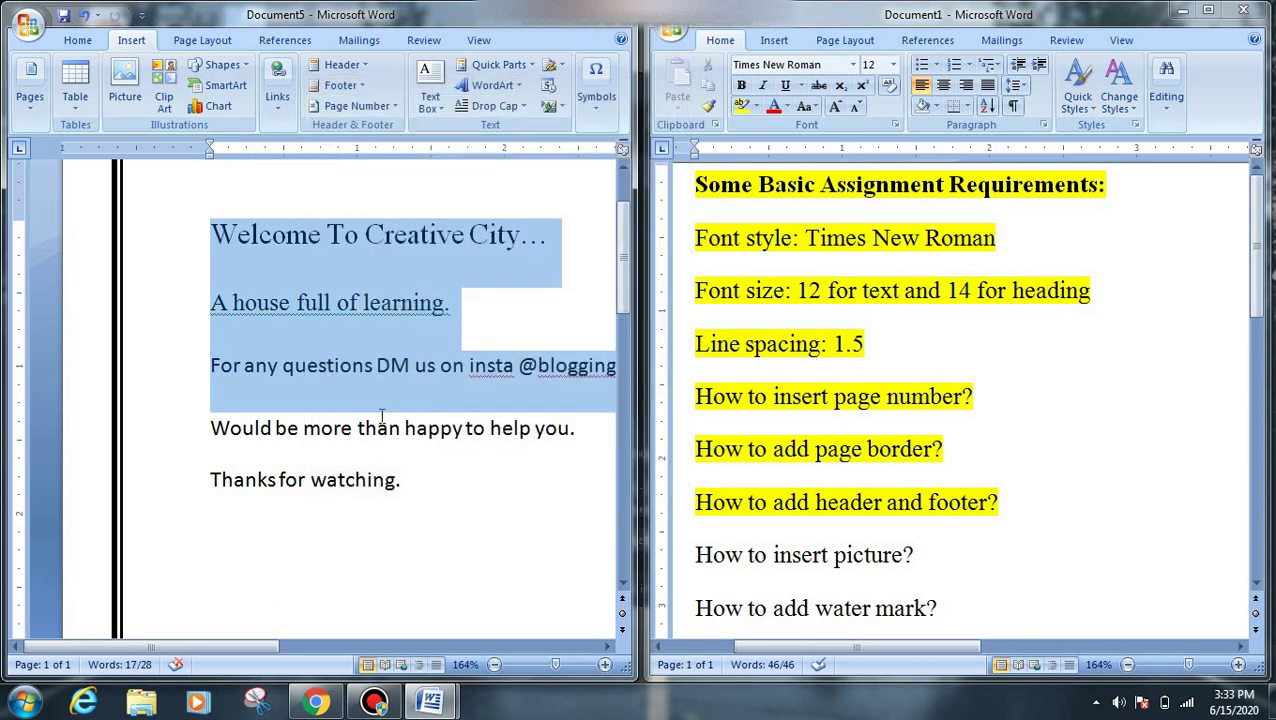
click(401, 479)
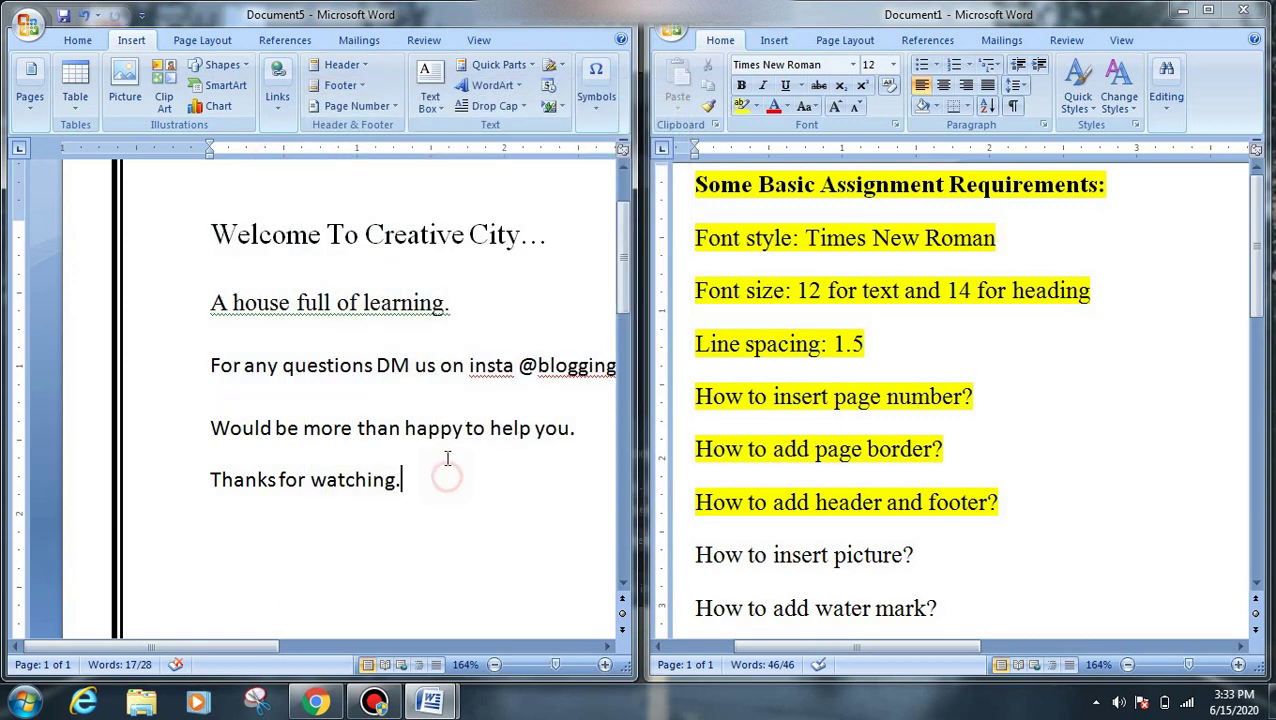
Step: Insert the Alphabet footer in Document5 with the text "Euthanasia bioethics" and check it on the page
click(340, 85)
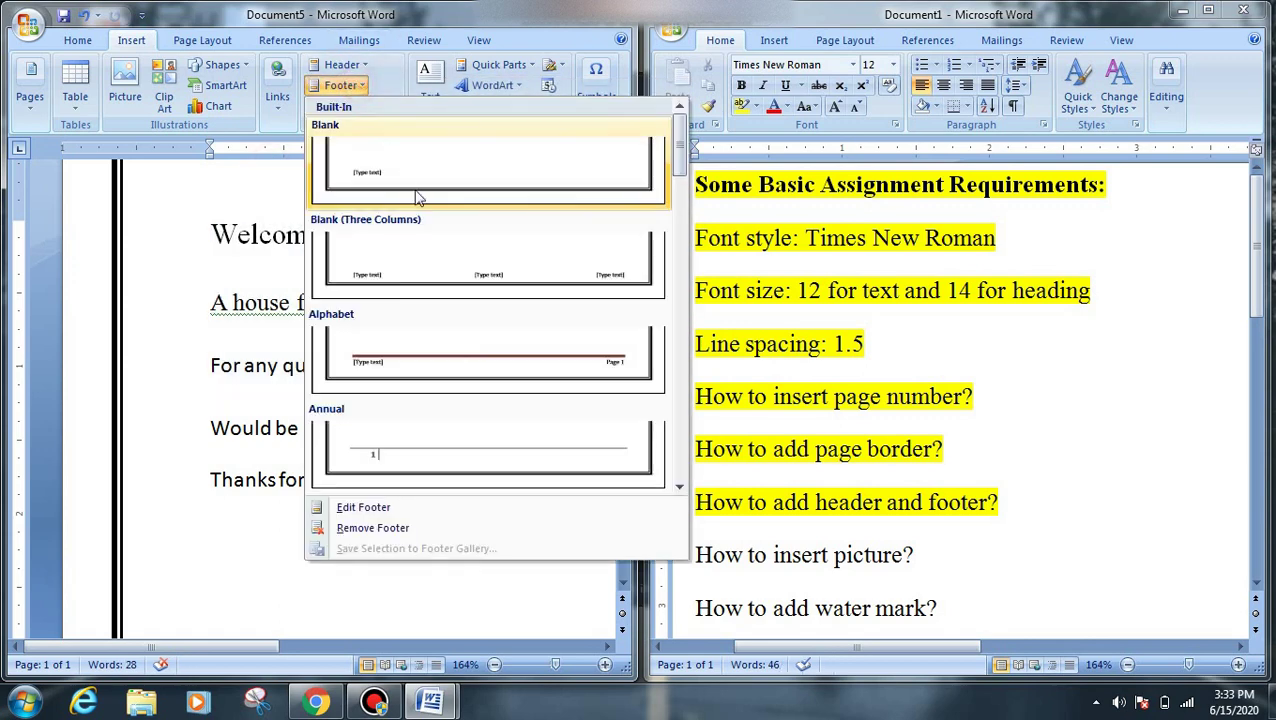
click(447, 347)
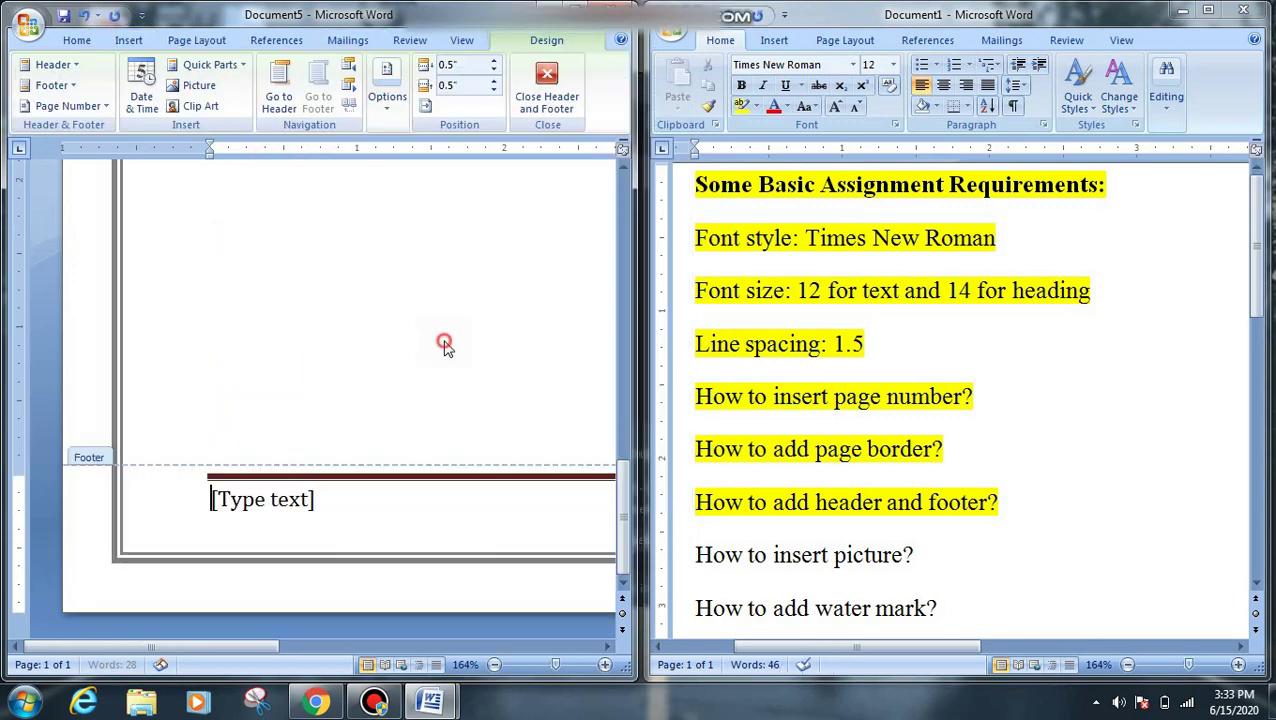
click(264, 515)
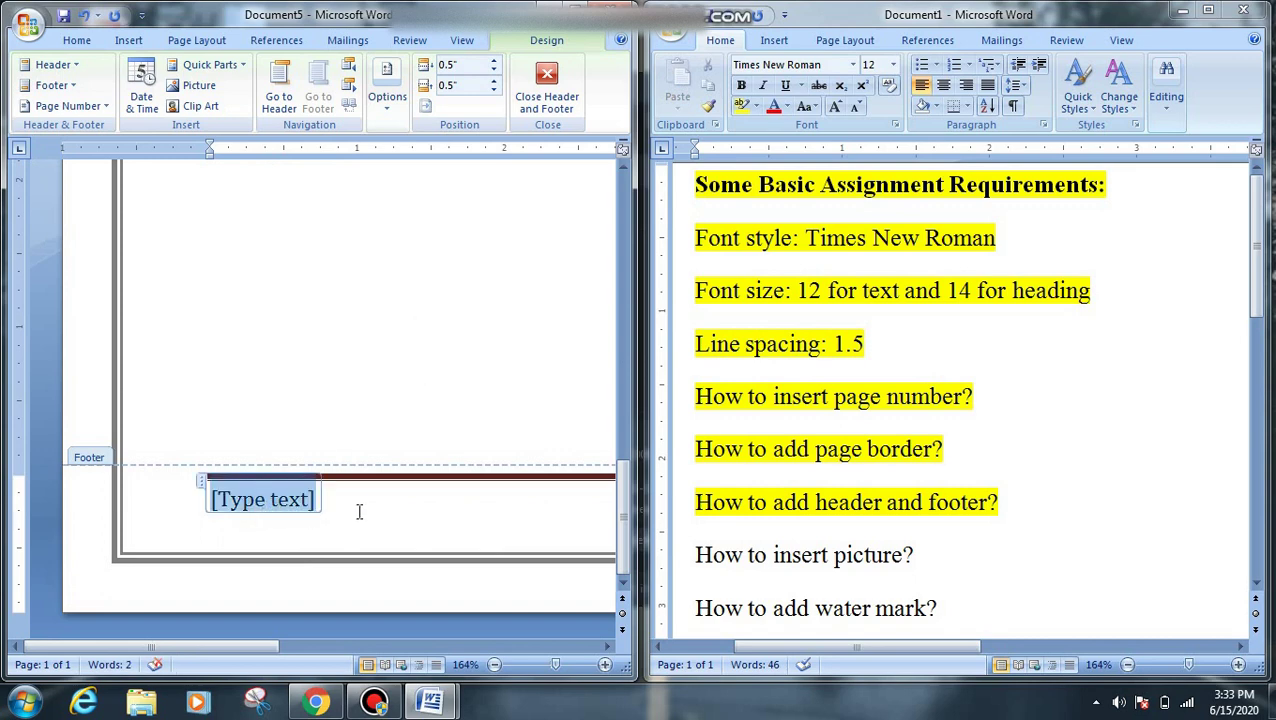
text(euthanasia bioethics)
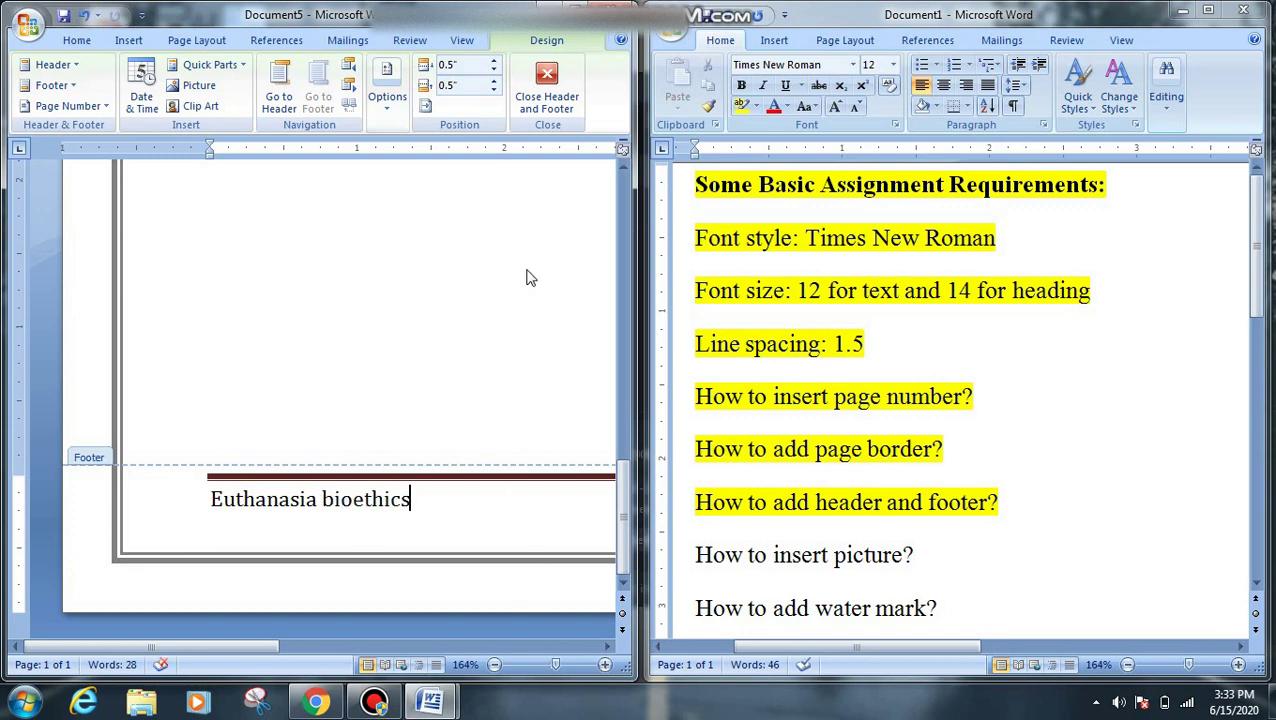
click(547, 86)
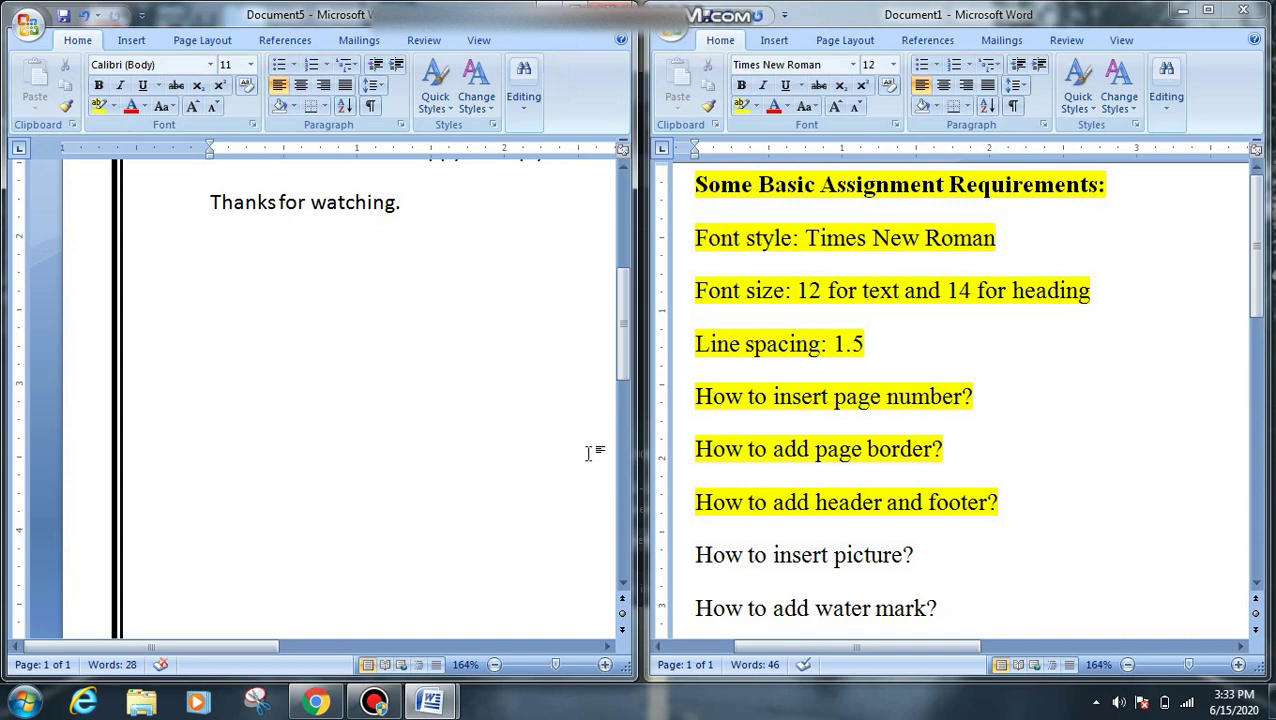
drag(615, 364, 158, 642)
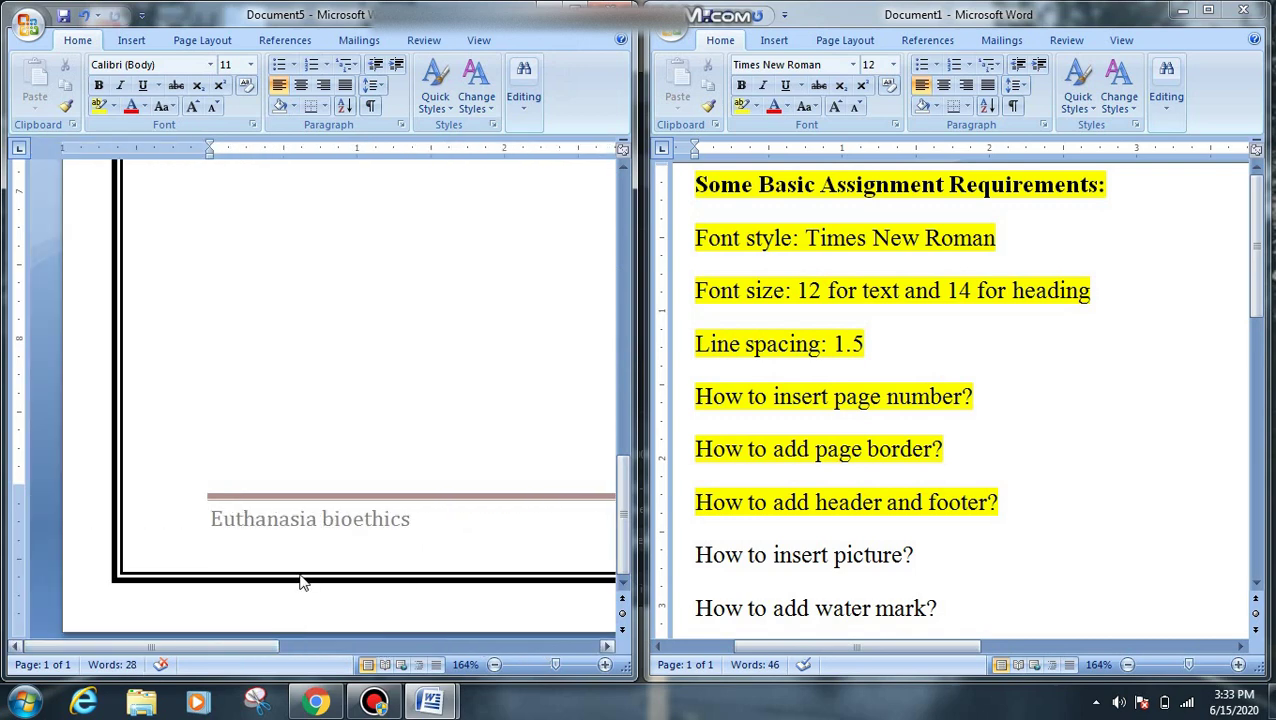
drag(630, 530, 614, 270)
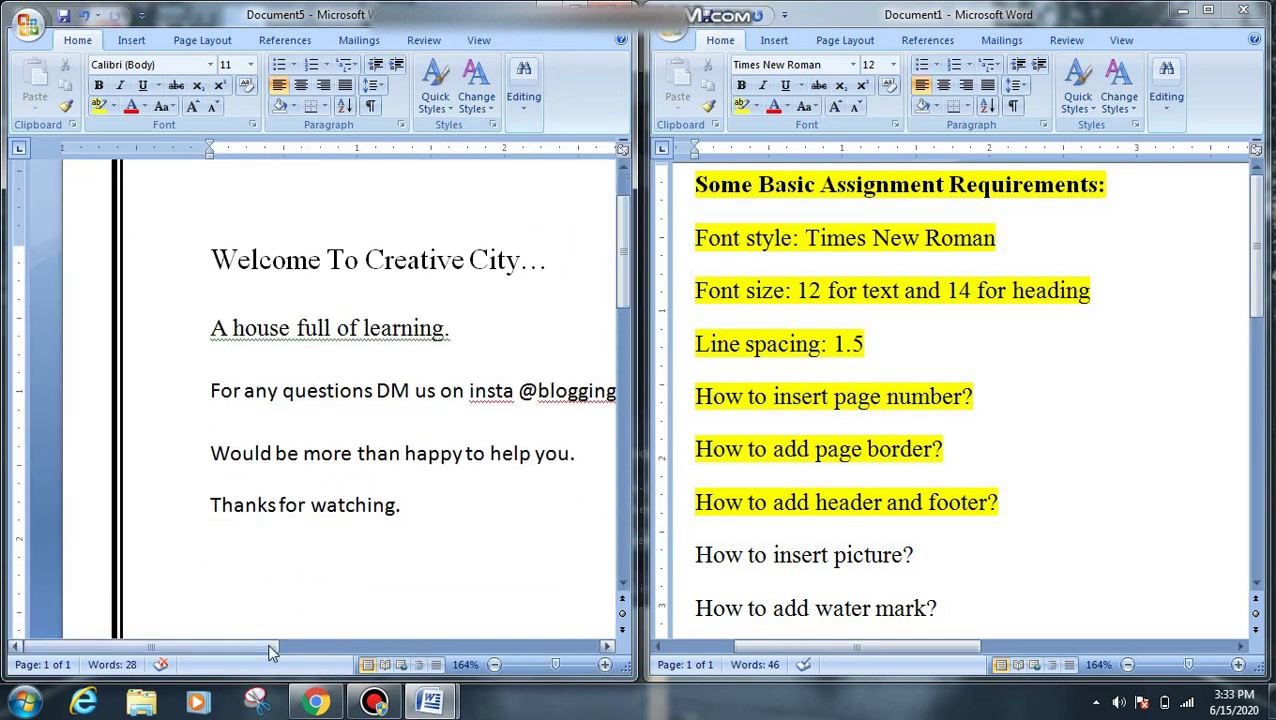
drag(270, 649, 345, 648)
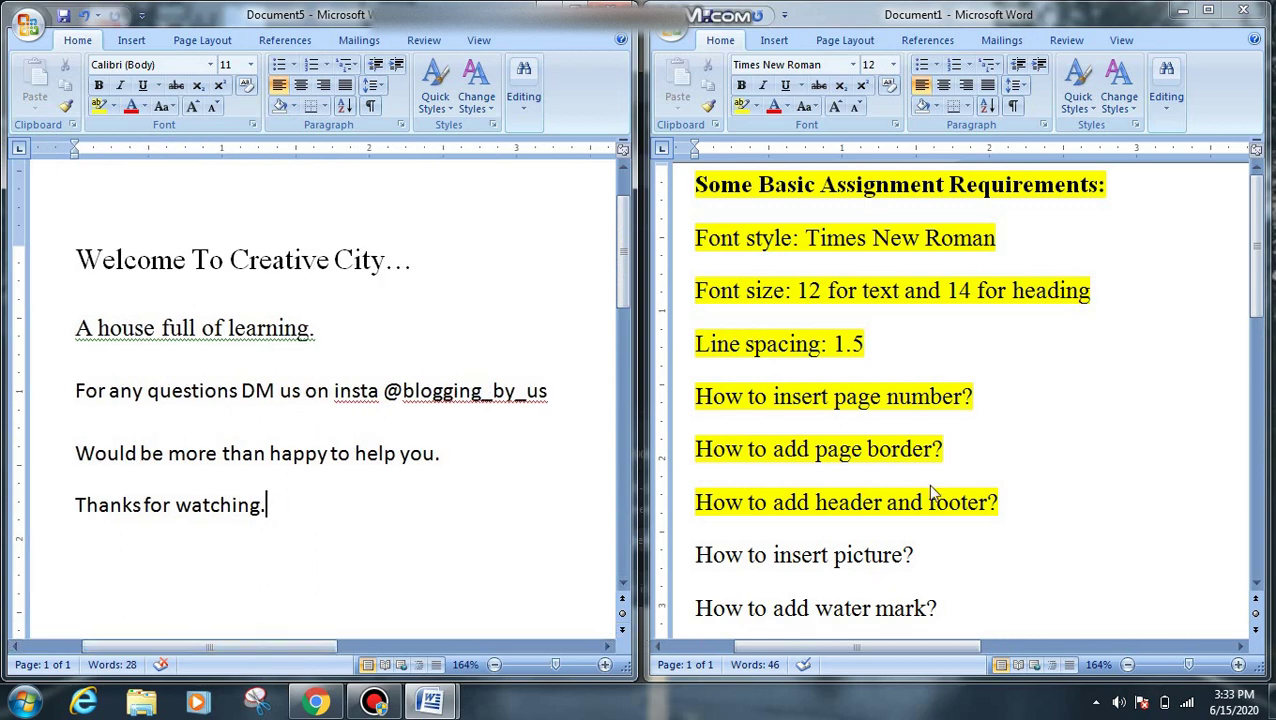
Step: Highlight the "How to insert picture?" requirement in Document1 in yellow
click(914, 556)
drag(914, 556, 700, 584)
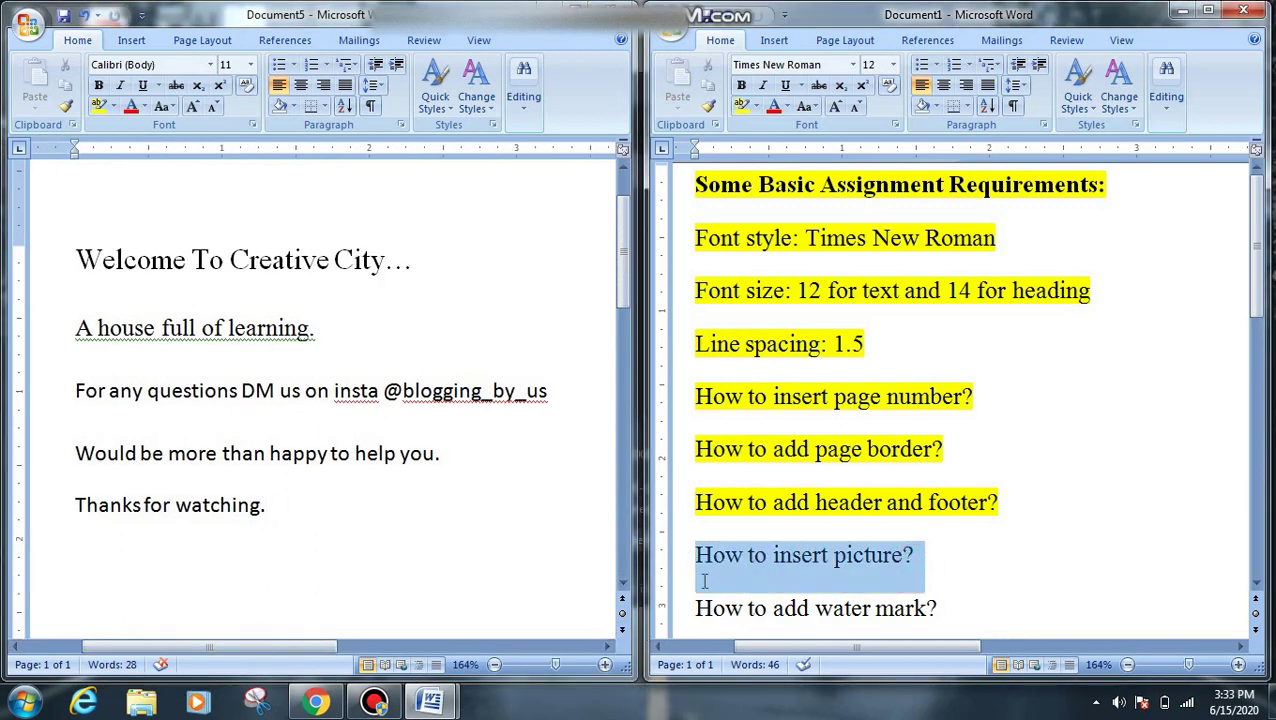
click(743, 106)
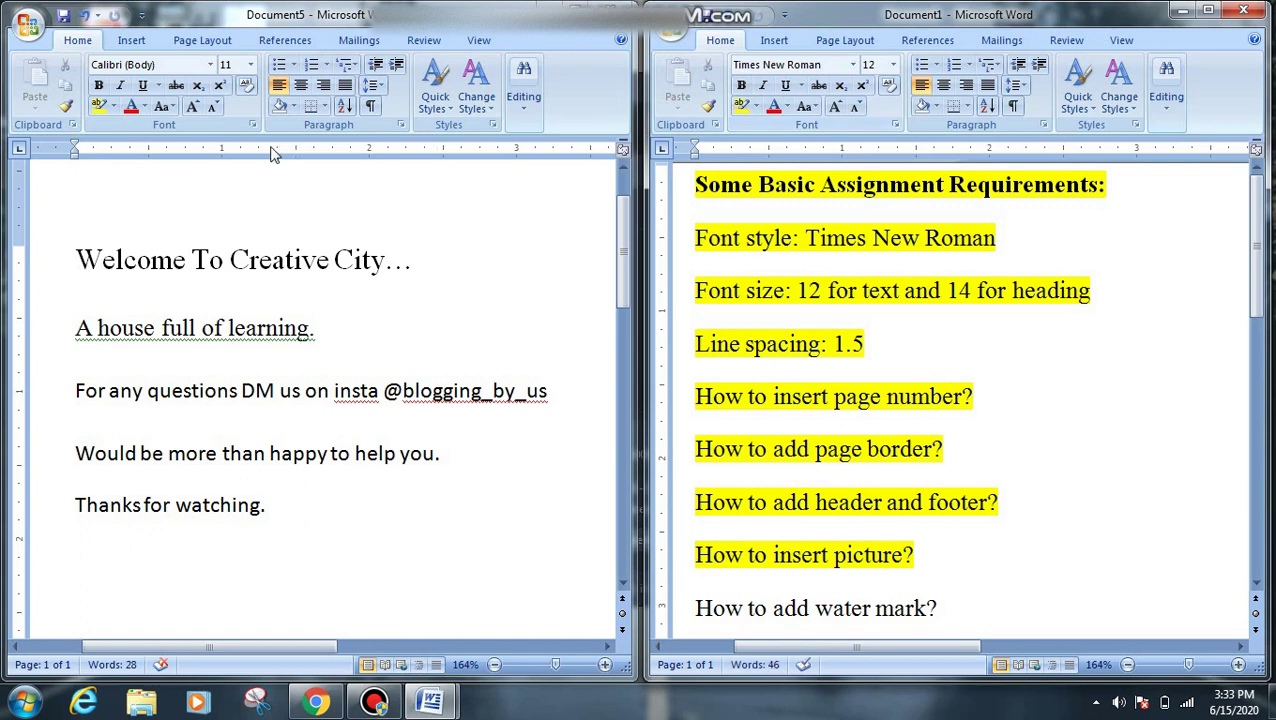
click(126, 41)
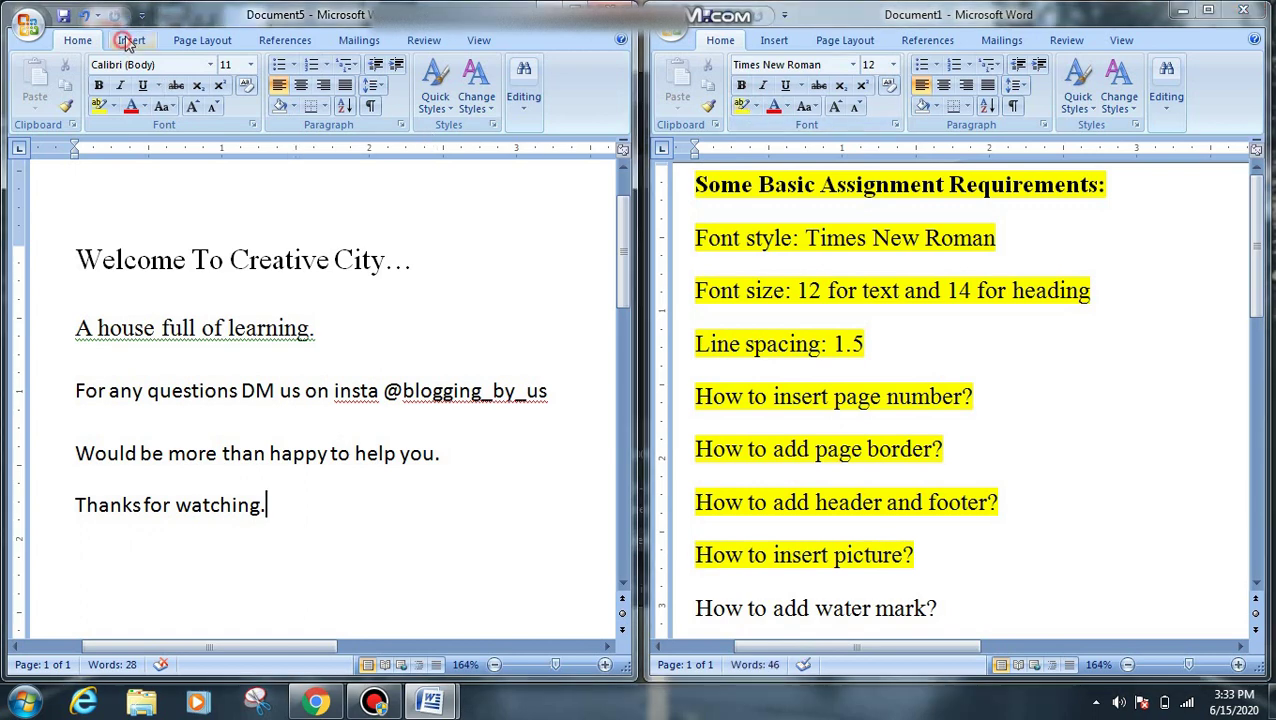
click(126, 41)
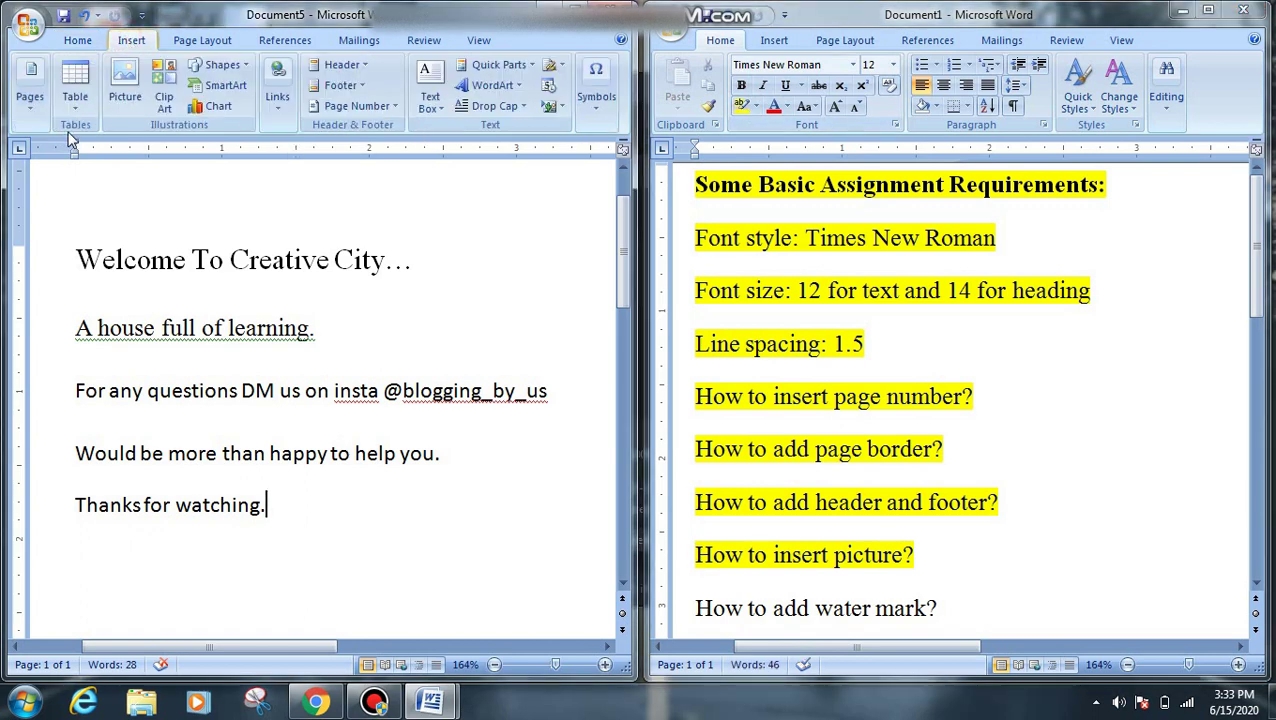
click(125, 85)
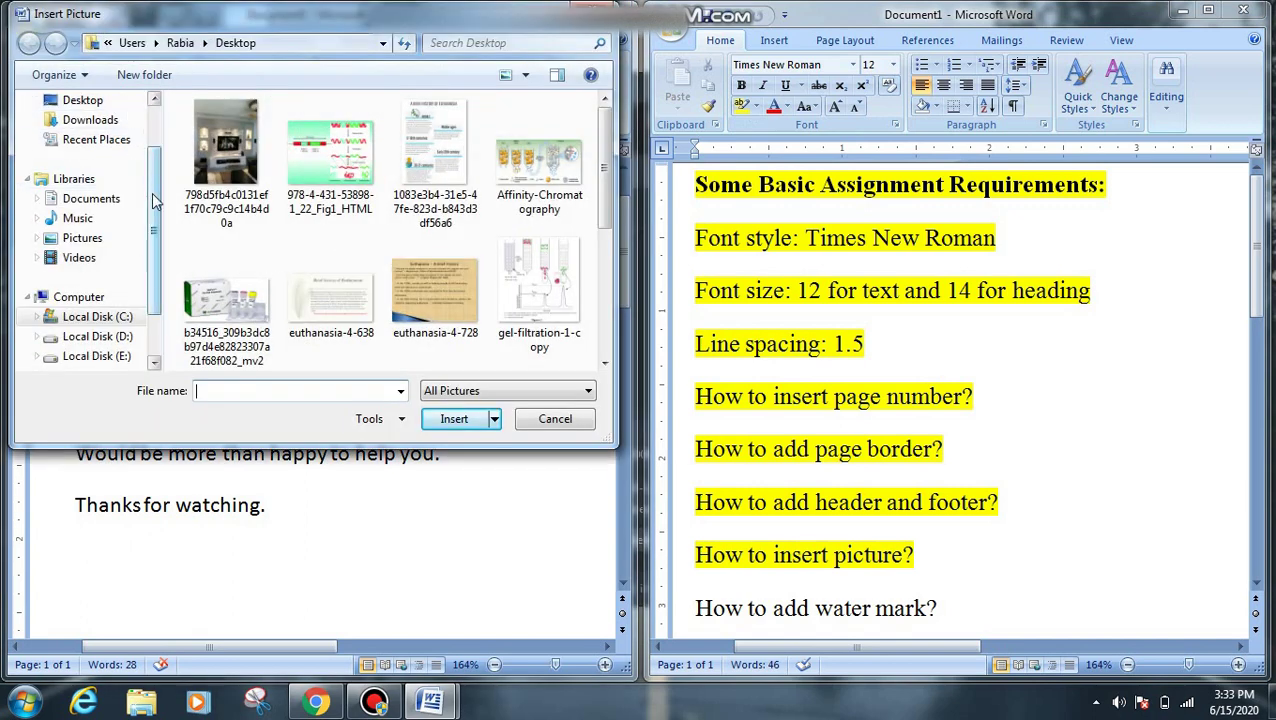
click(303, 168)
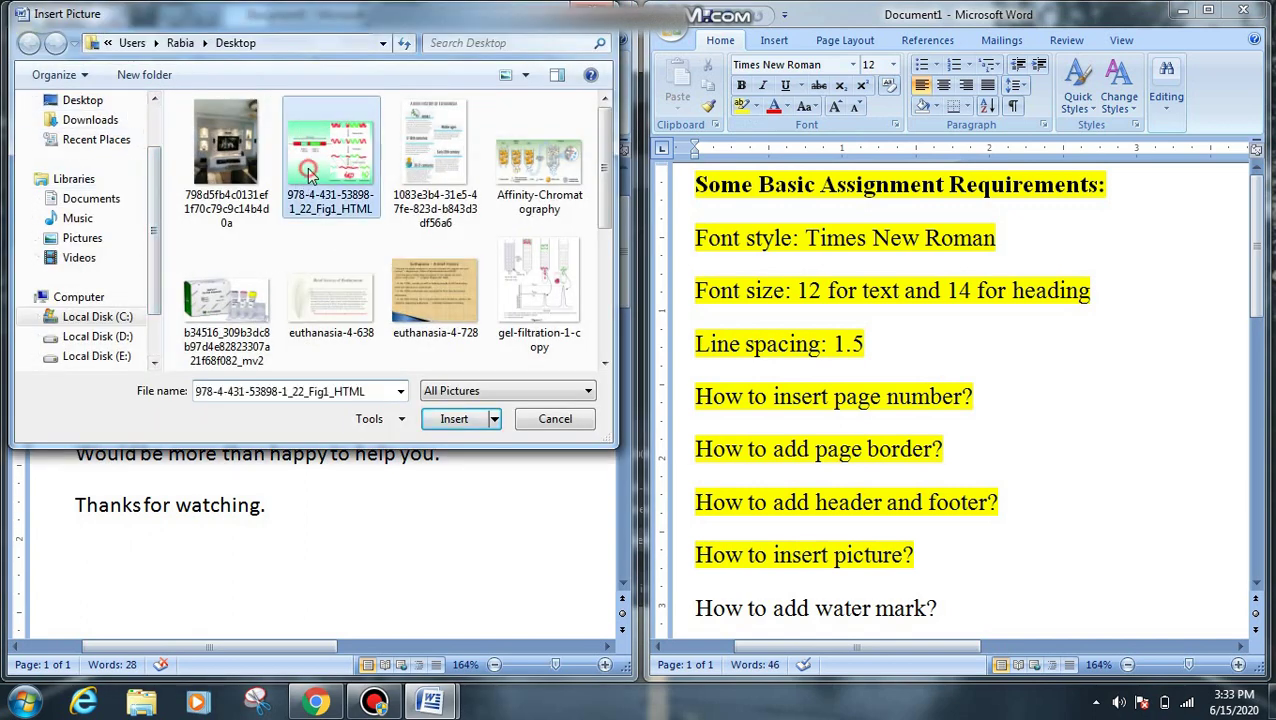
click(455, 419)
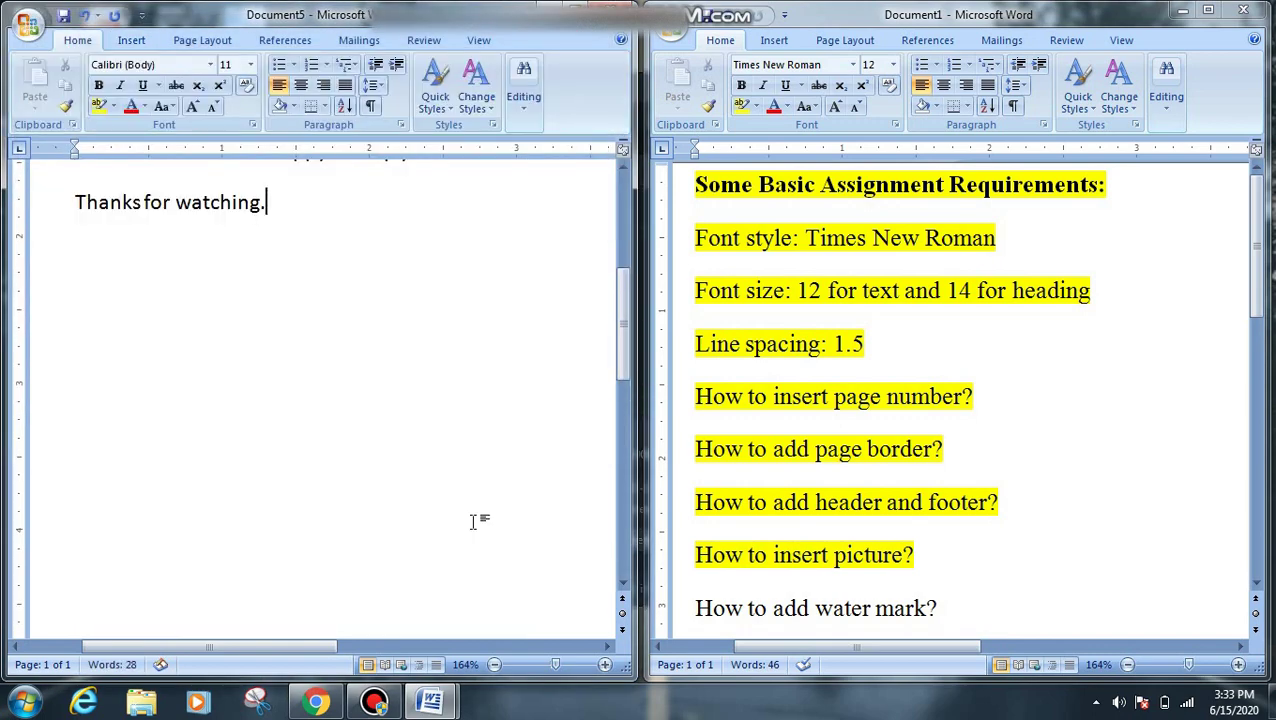
text(.)
scroll(601, 313, up, 5)
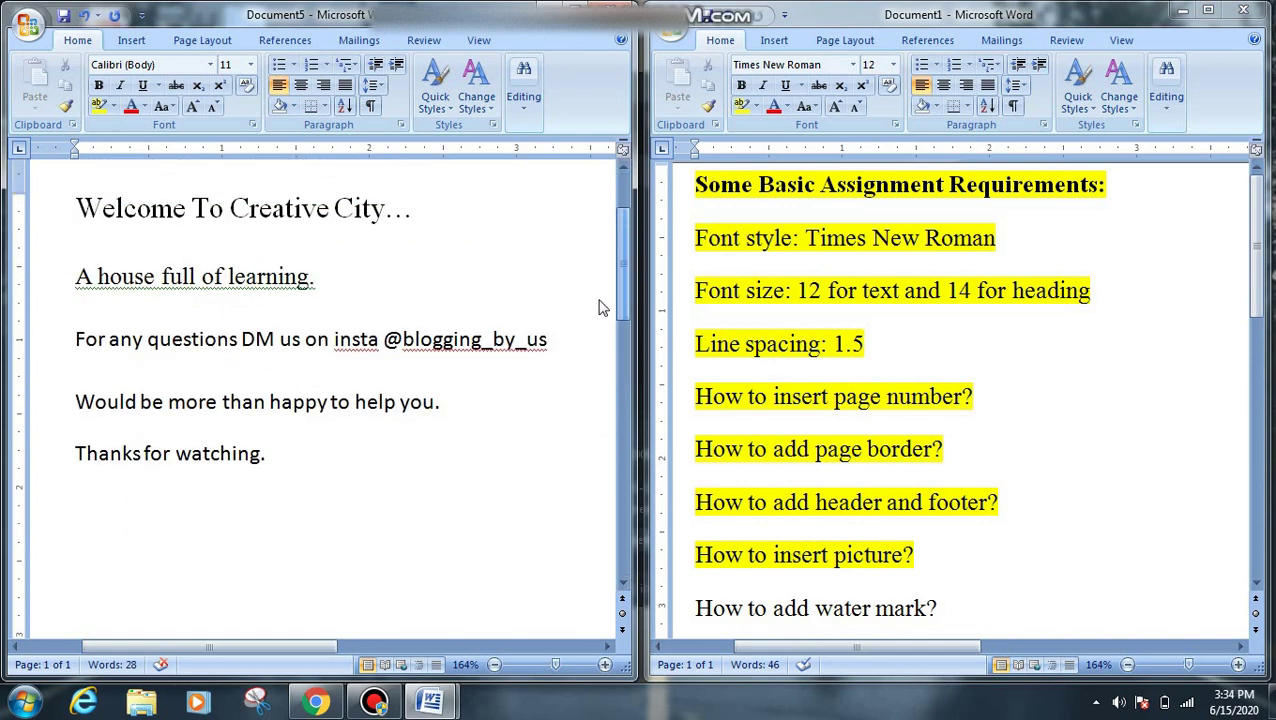
Step: Highlight the "How to add water mark?" requirement in Document1 in yellow
click(954, 606)
drag(954, 606, 770, 608)
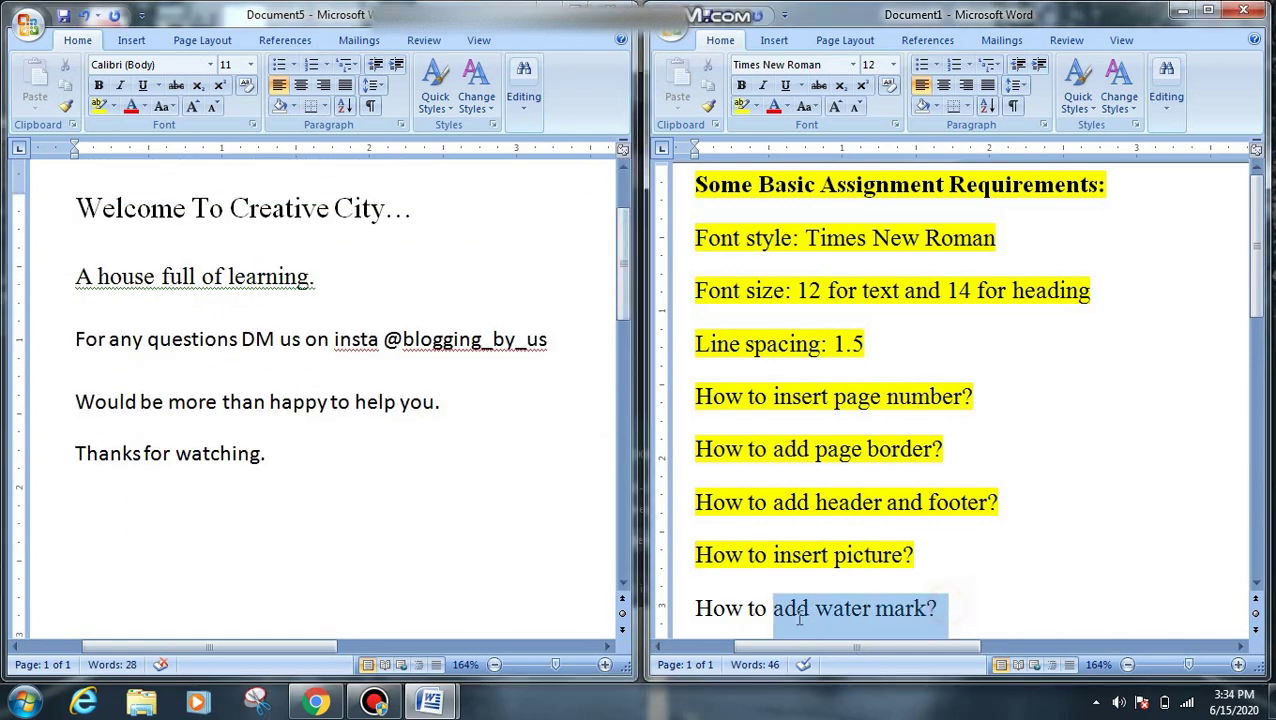
click(696, 623)
drag(950, 548, 712, 563)
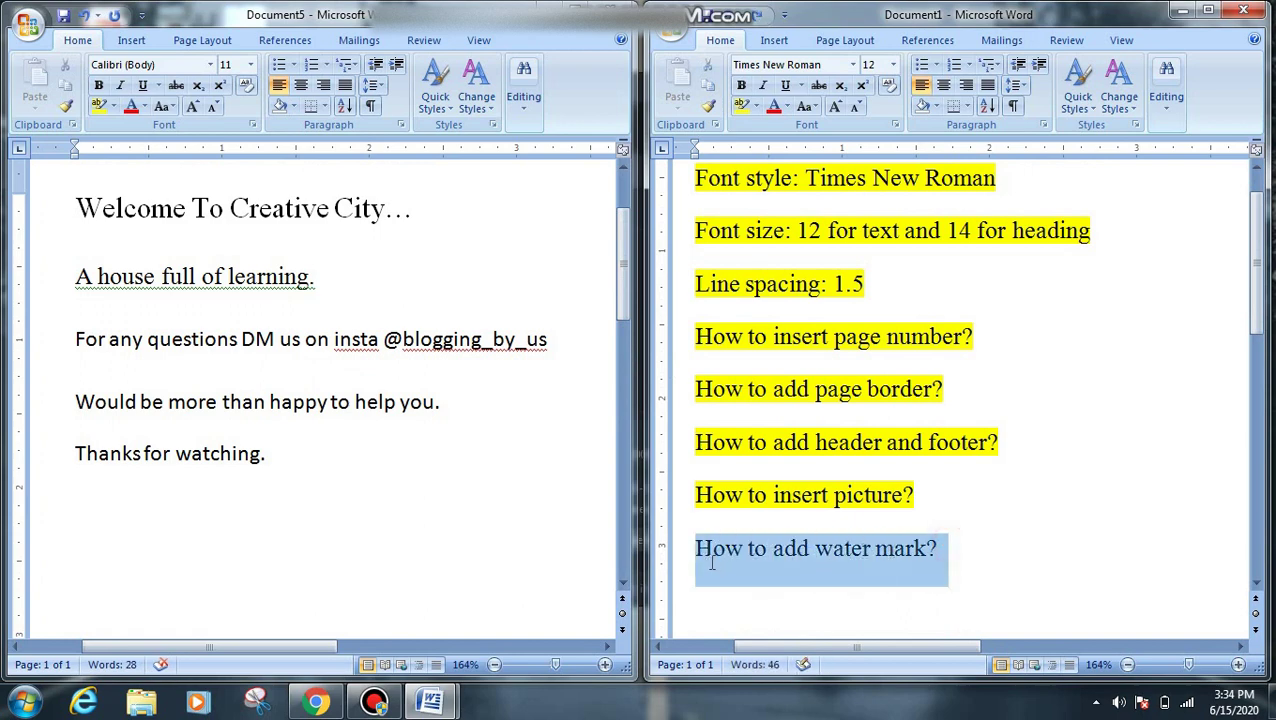
click(741, 106)
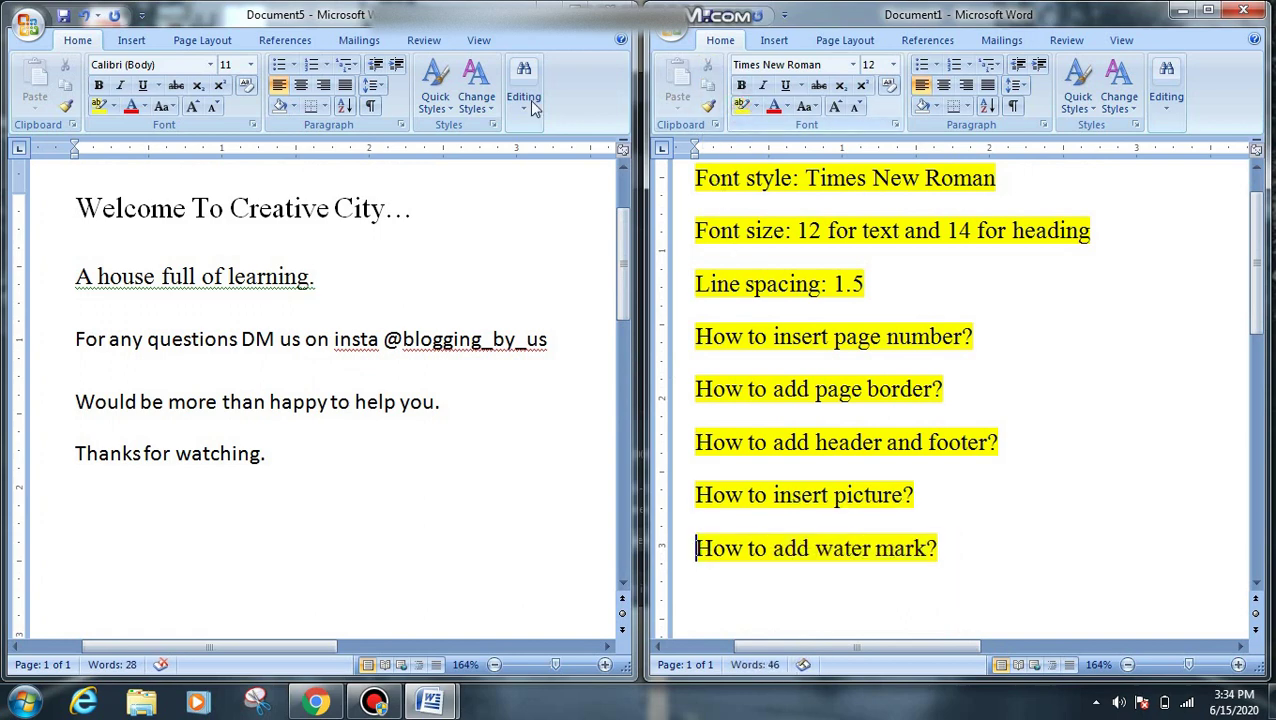
Step: Add the diagonal CONFIDENTIAL watermark to the page in Document5 and check it on the page
click(131, 40)
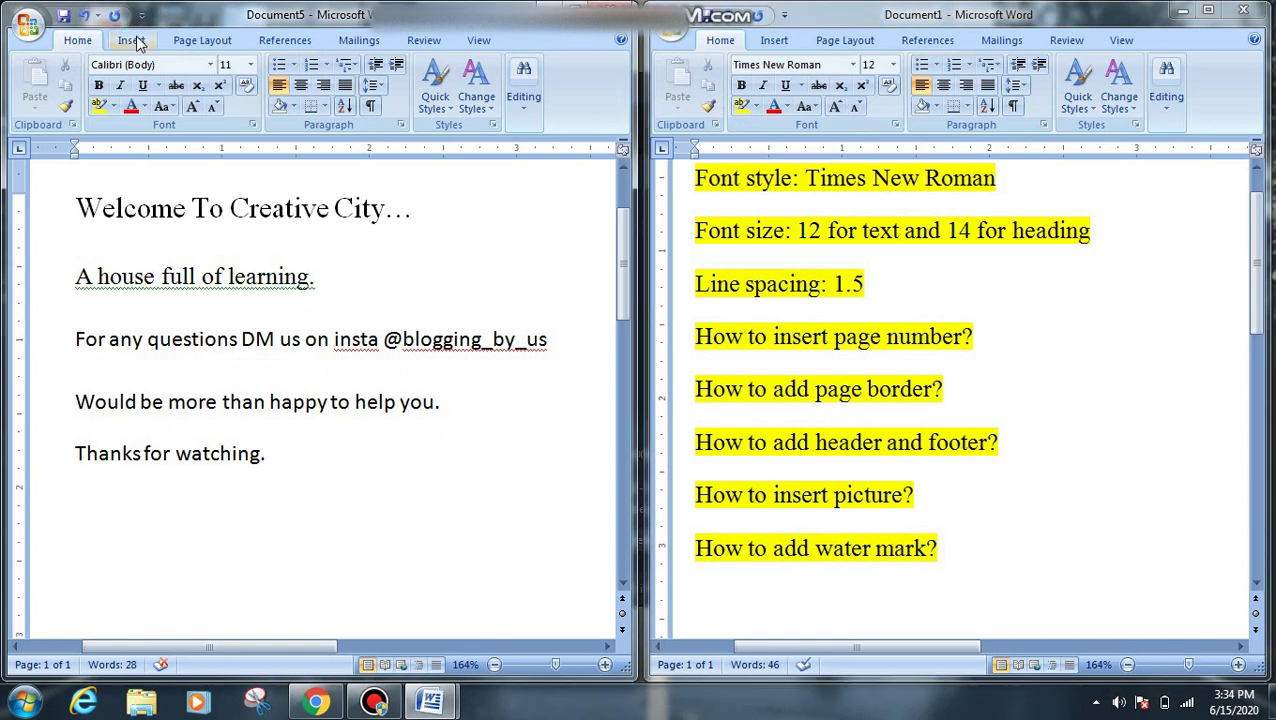
click(137, 40)
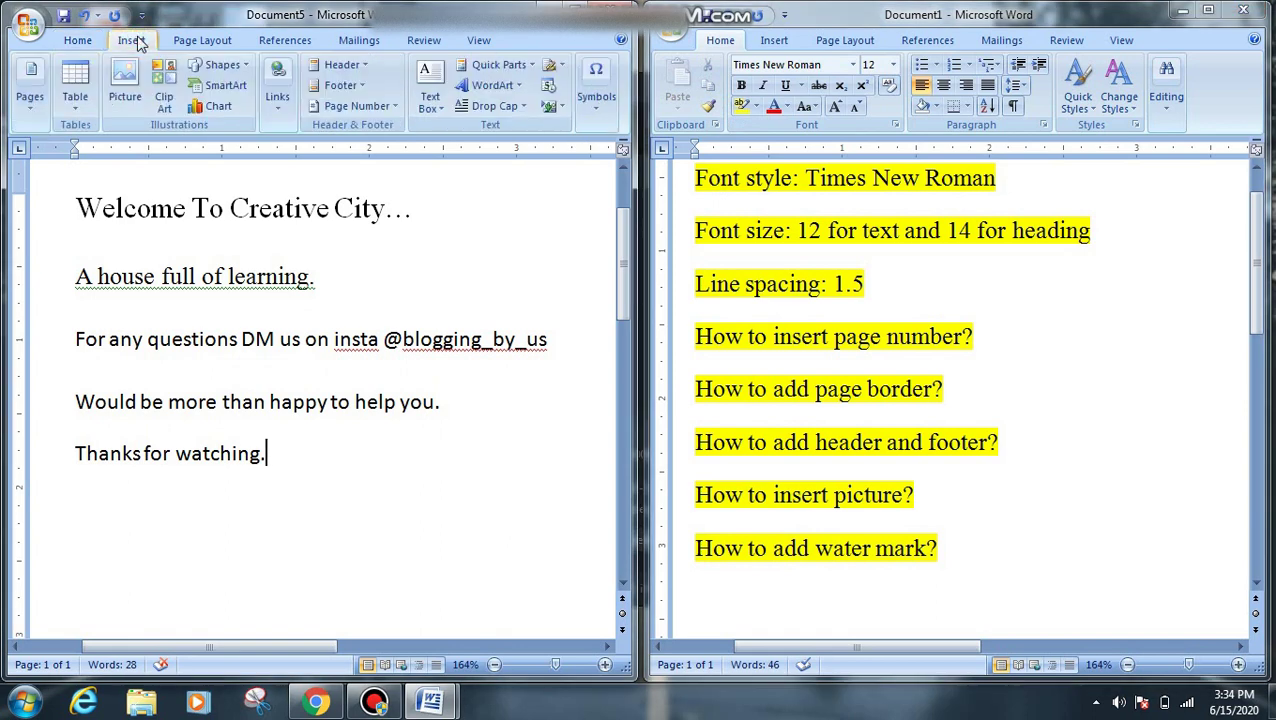
click(190, 40)
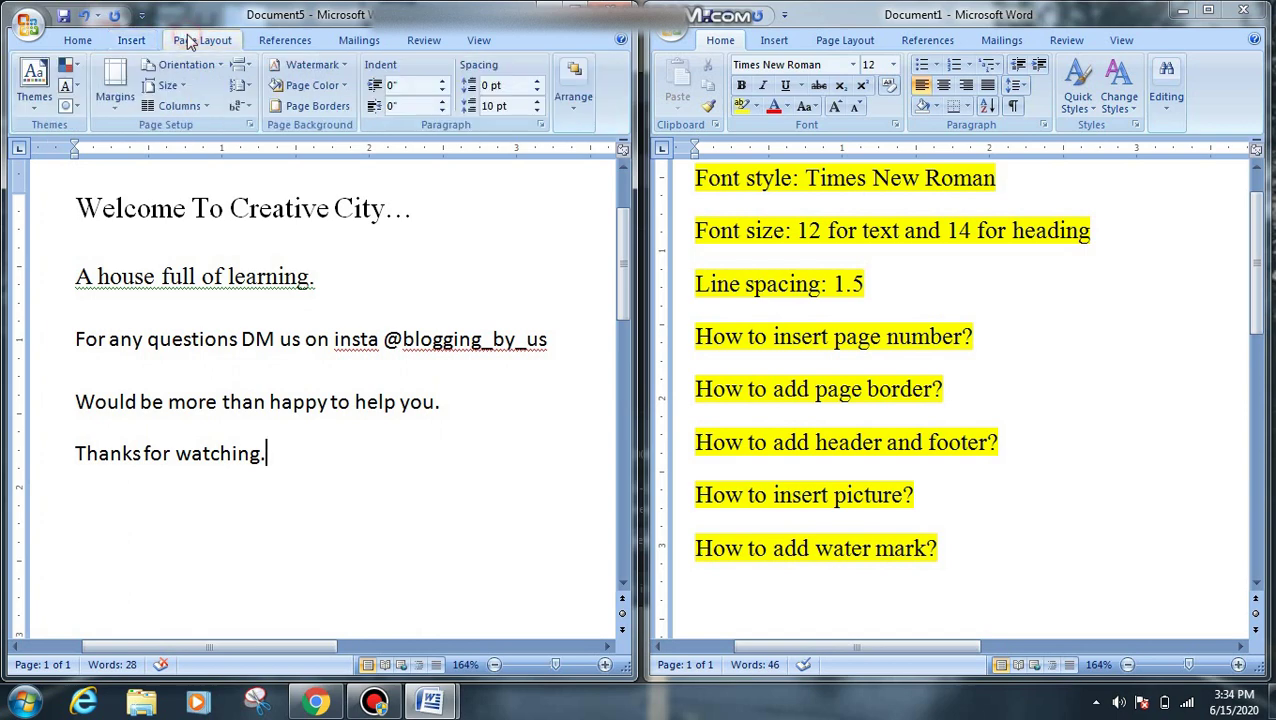
click(338, 66)
click(345, 163)
drag(300, 648, 524, 648)
drag(622, 290, 621, 375)
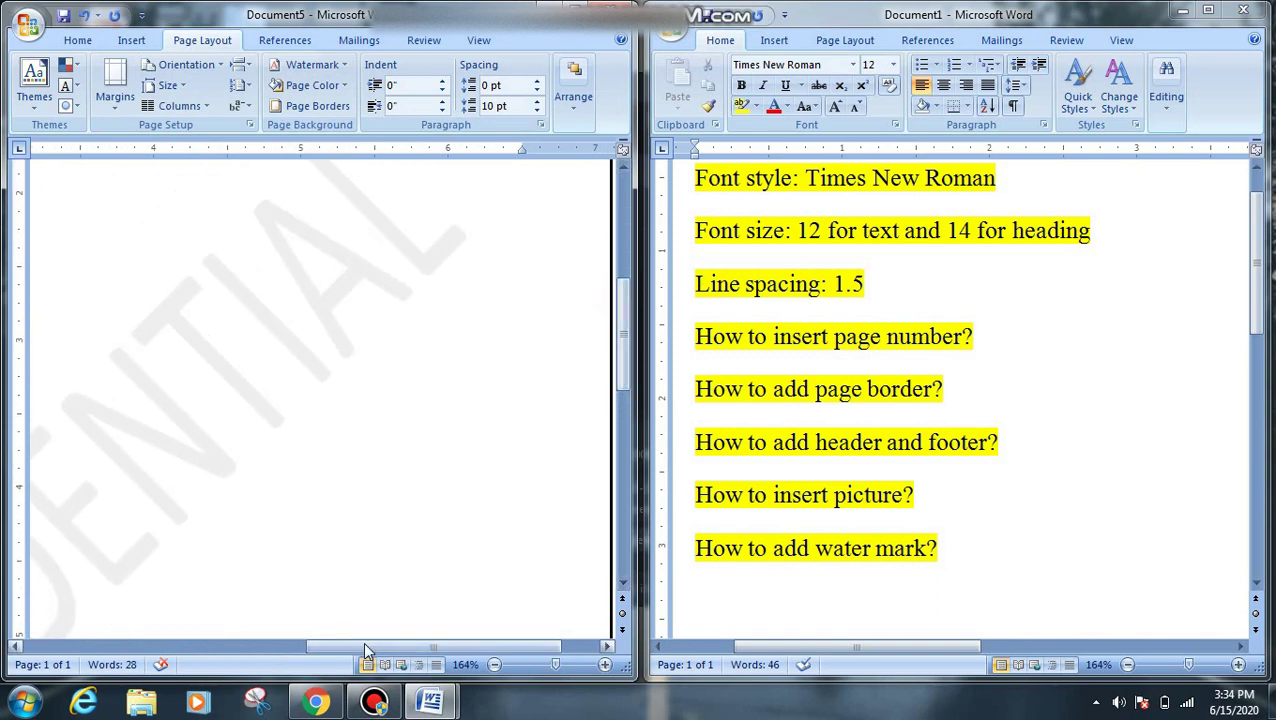
Step: Format the "Thanks for watching." line in Document5 as bold and underlined with font size 26
drag(363, 646, 147, 648)
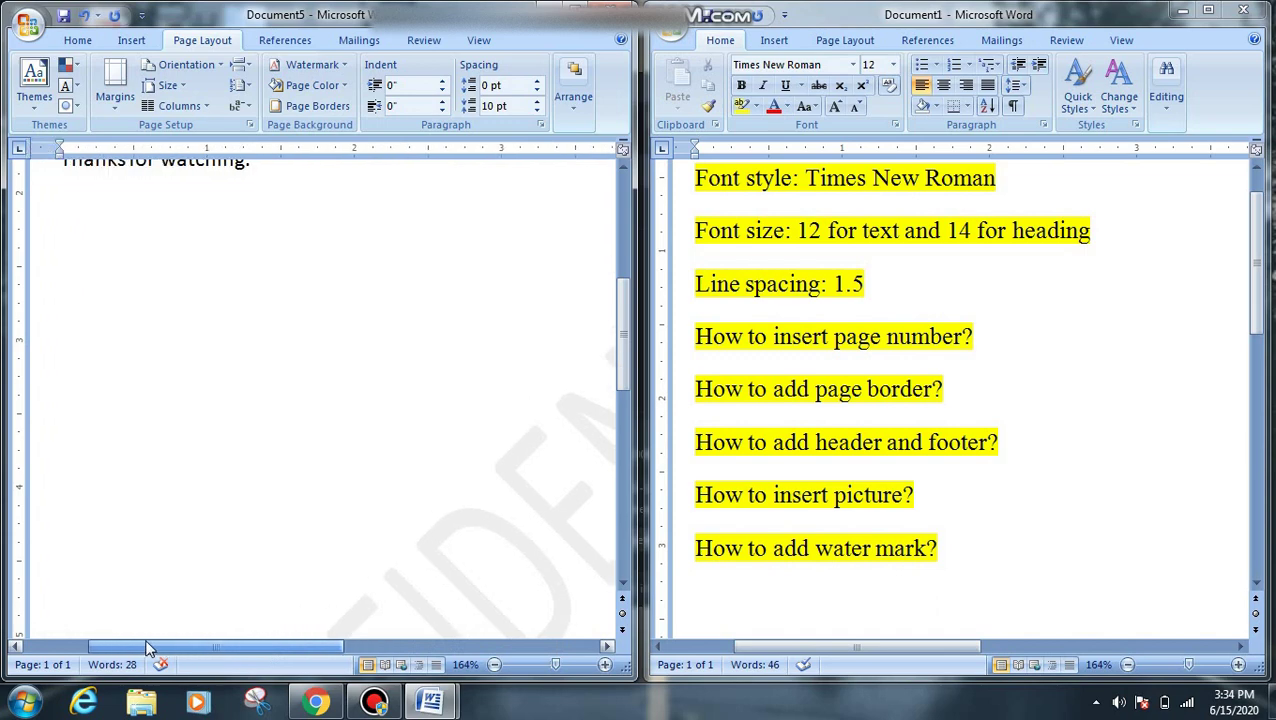
drag(624, 346, 616, 299)
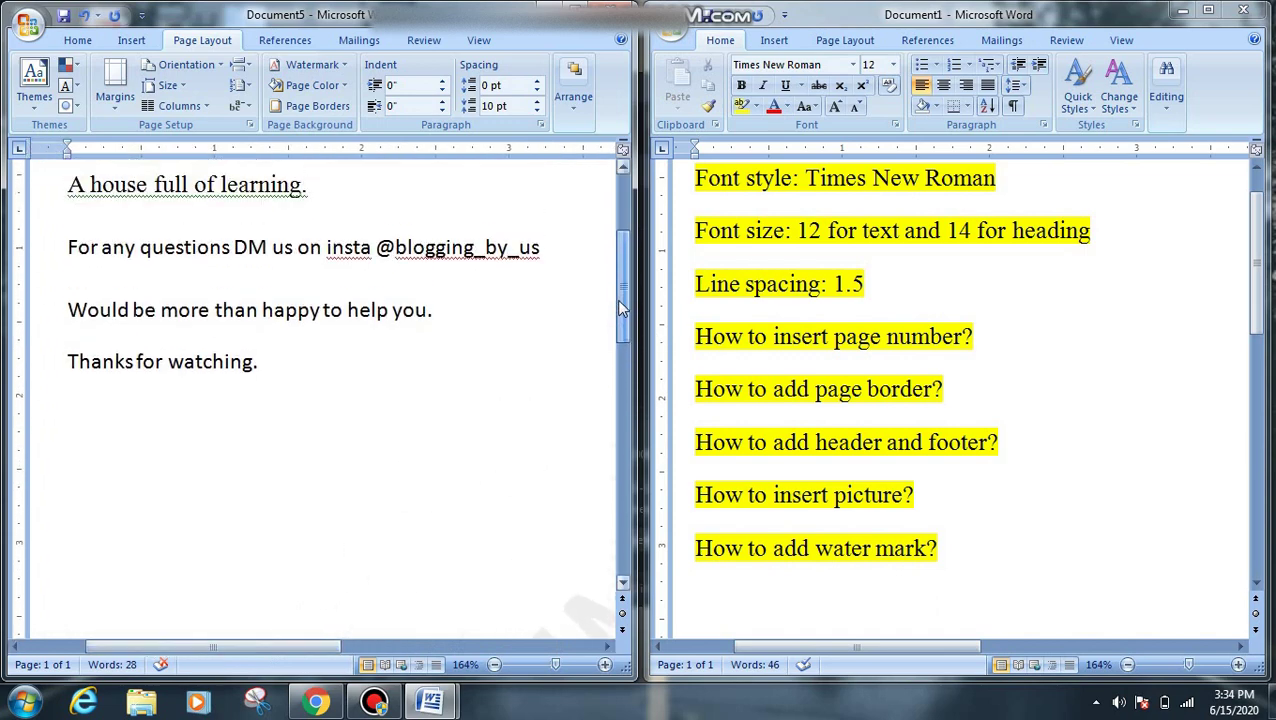
drag(264, 361, 70, 374)
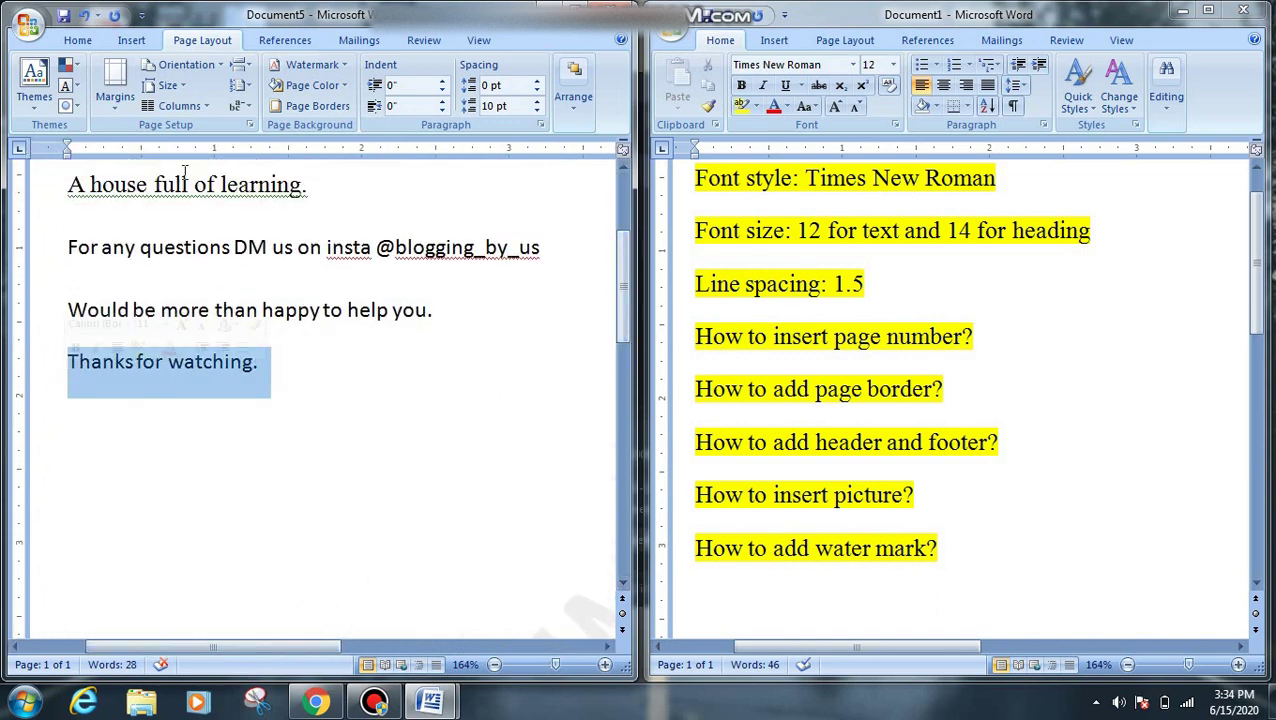
click(80, 41)
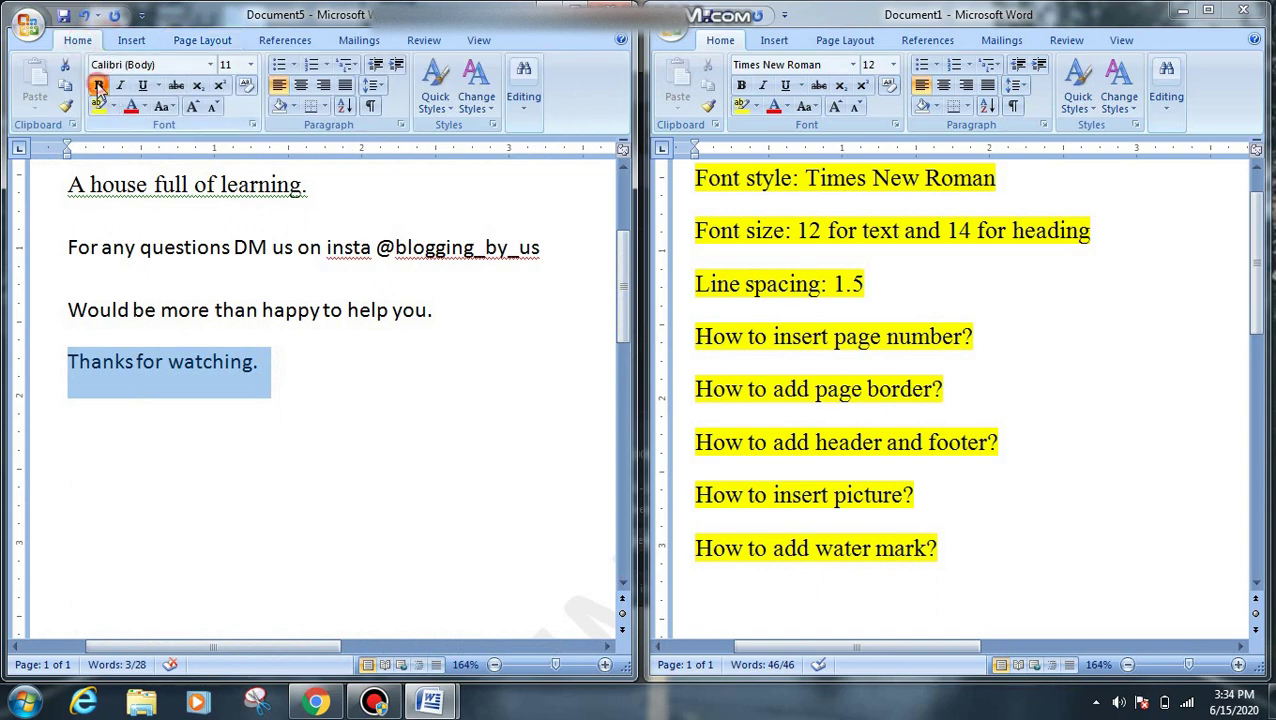
click(98, 85)
click(142, 85)
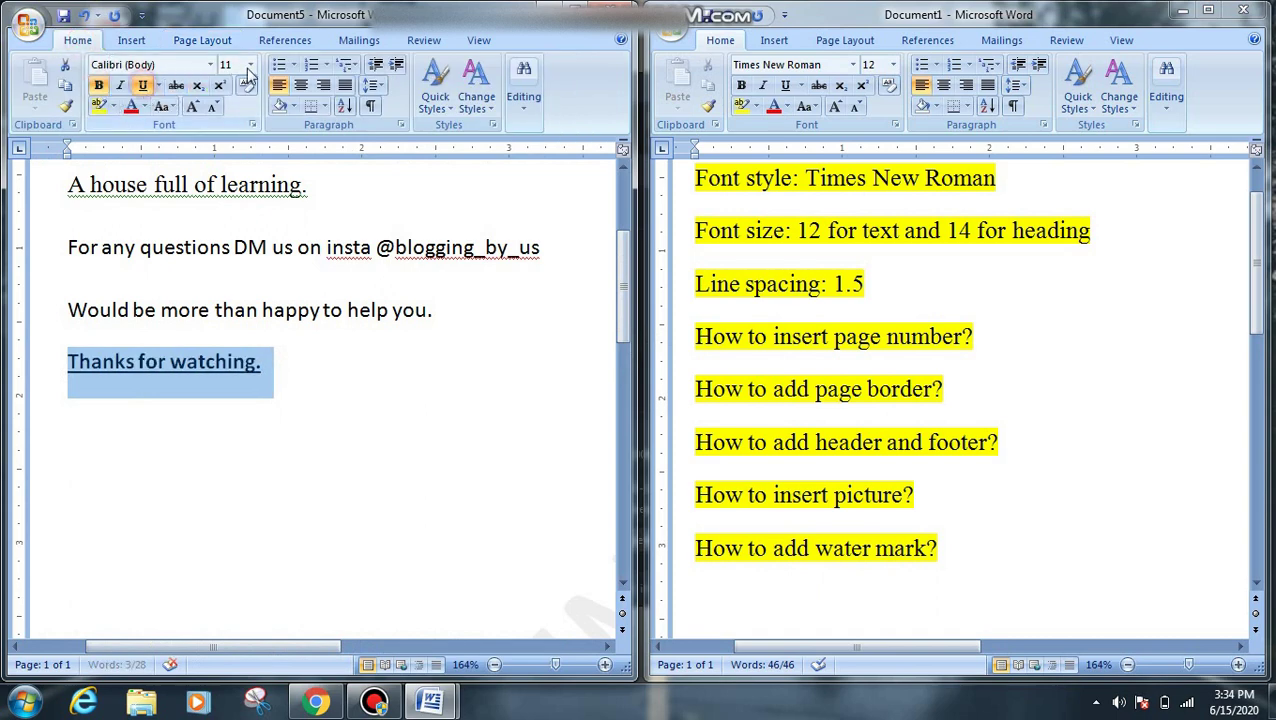
click(250, 64)
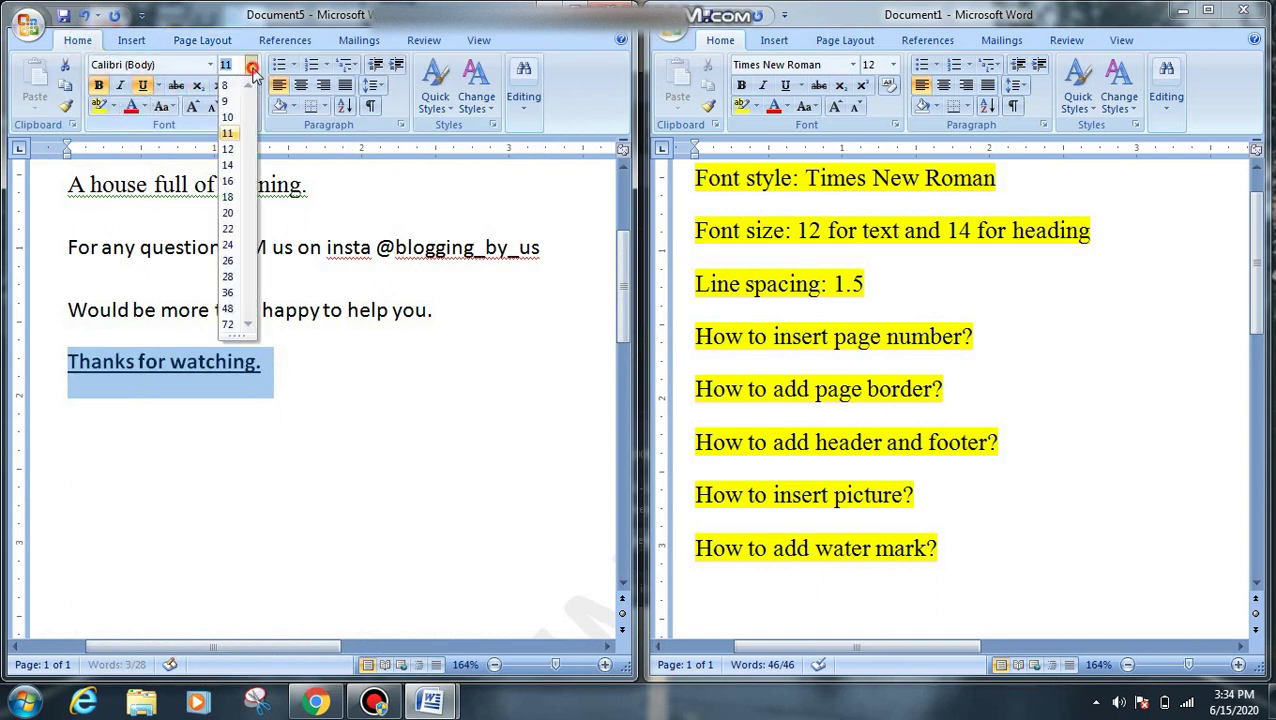
click(228, 260)
click(298, 464)
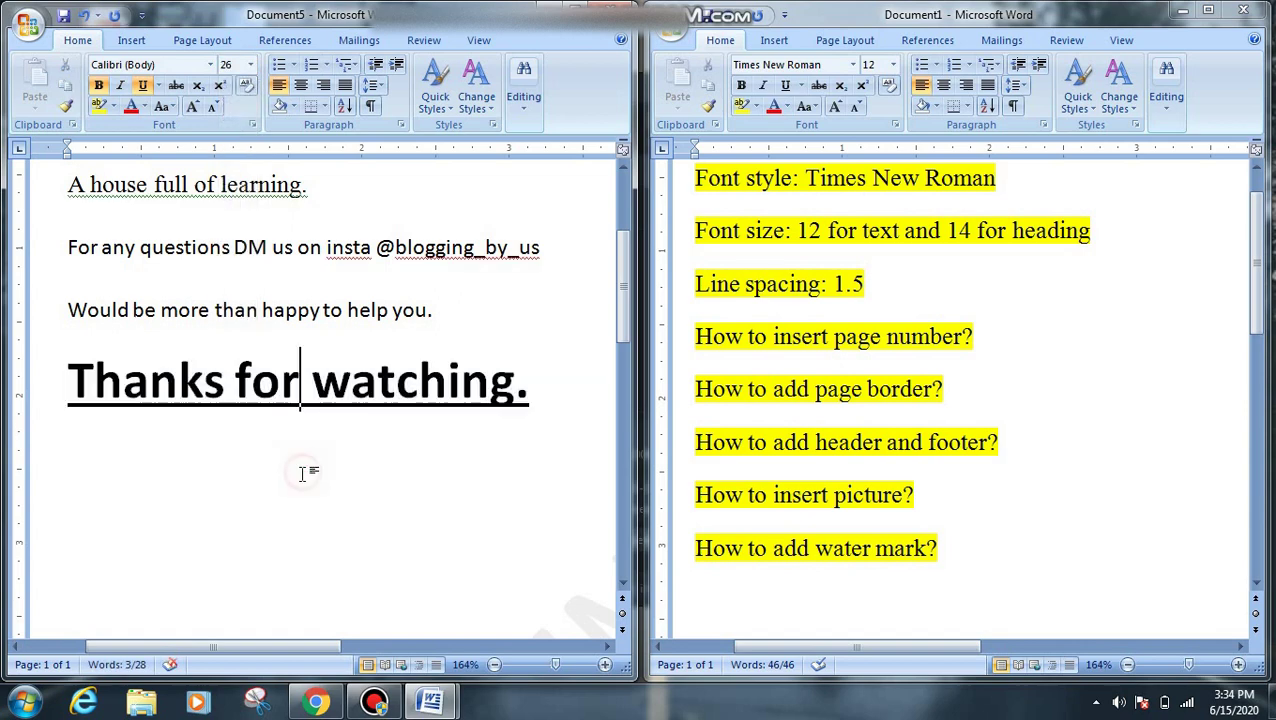
Step: Add a line with the smileys ";) ;) :)" below "Thanks for watching." and minimize the Document5 window
click(540, 410)
key(Return)
text(;))
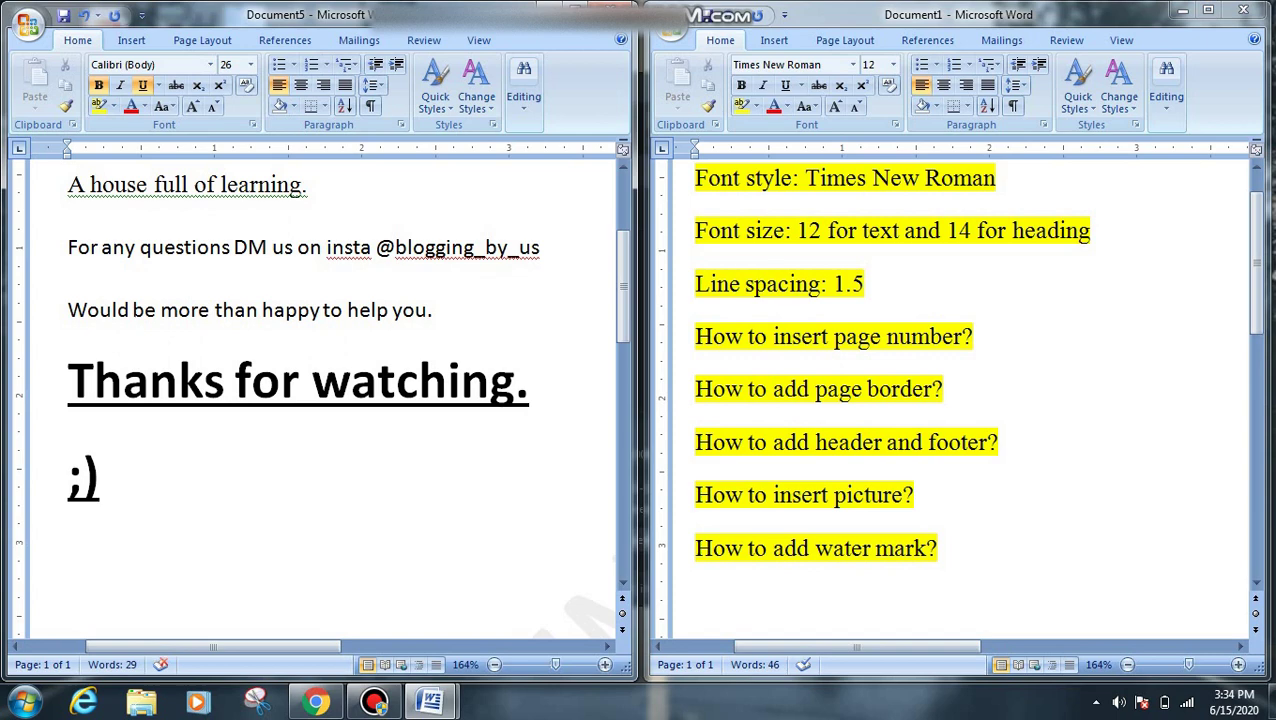
text( ;))
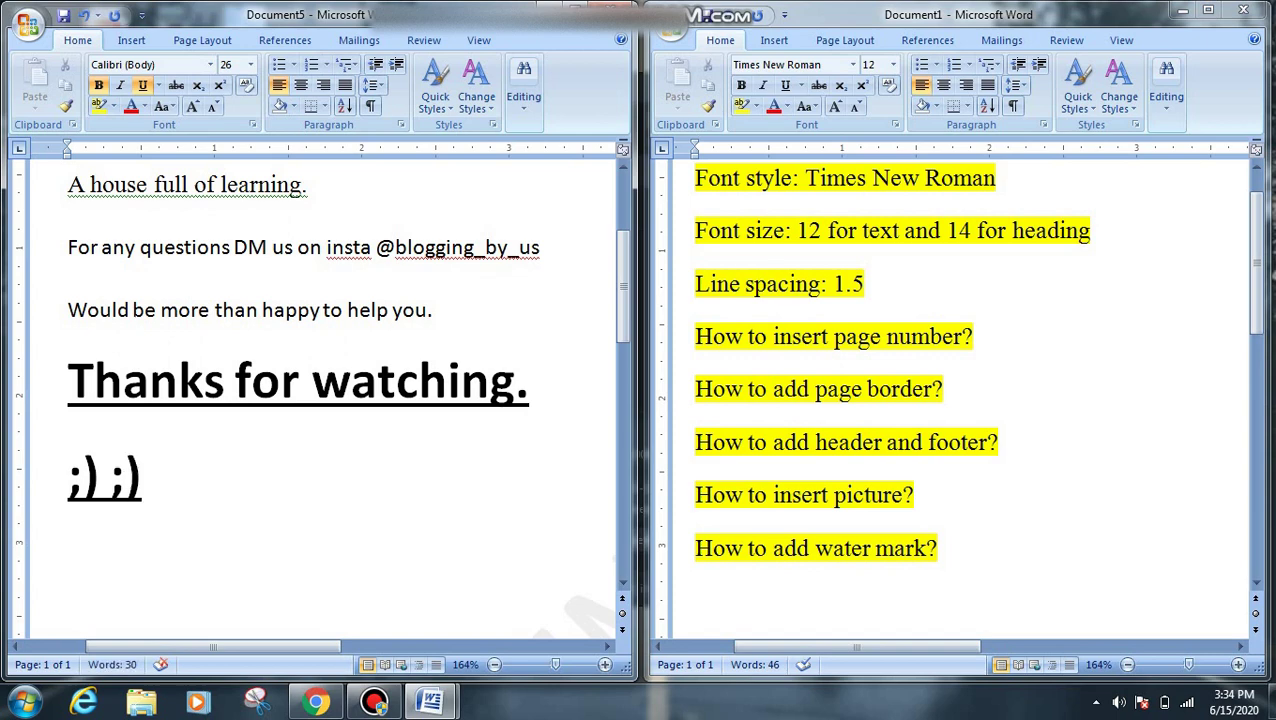
text( :))
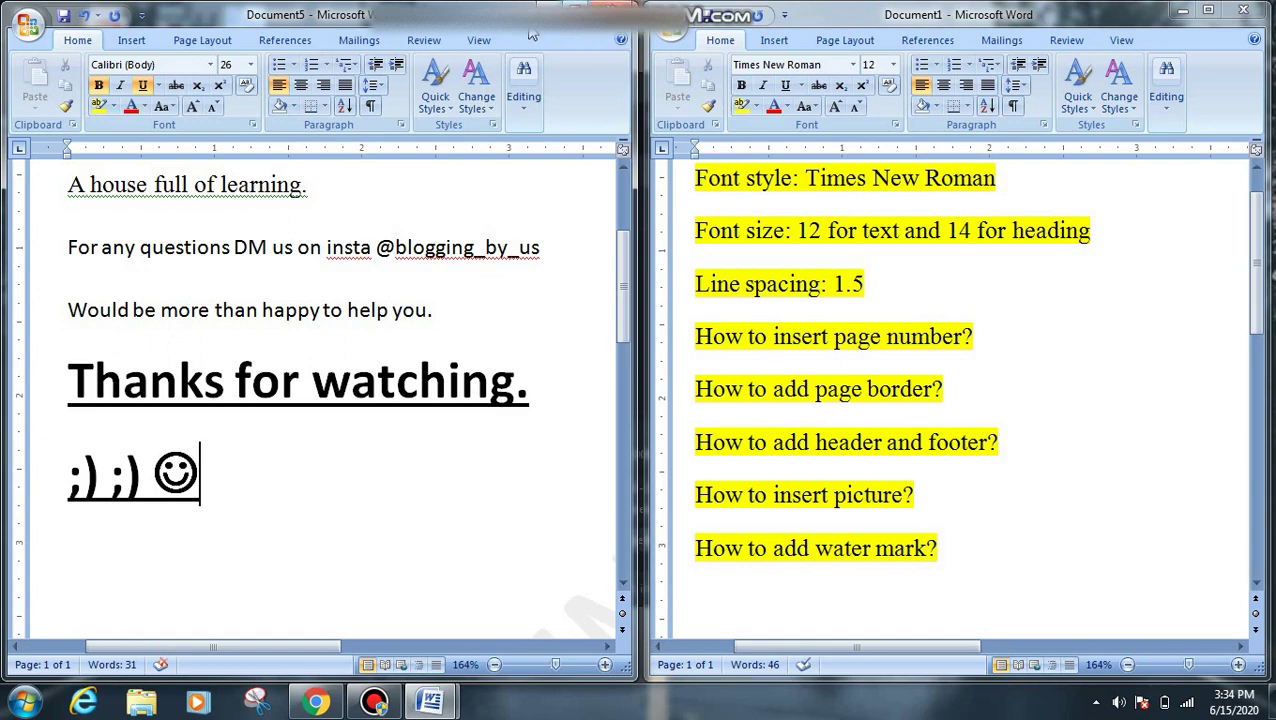
click(614, 16)
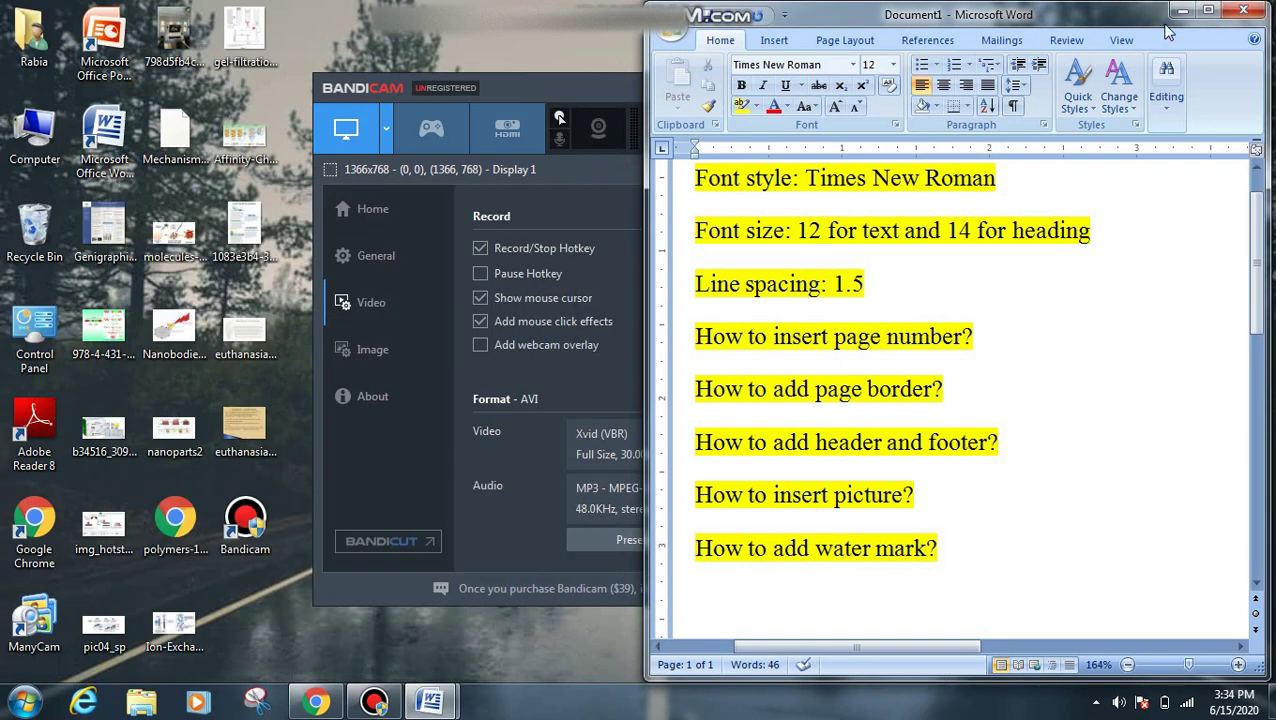